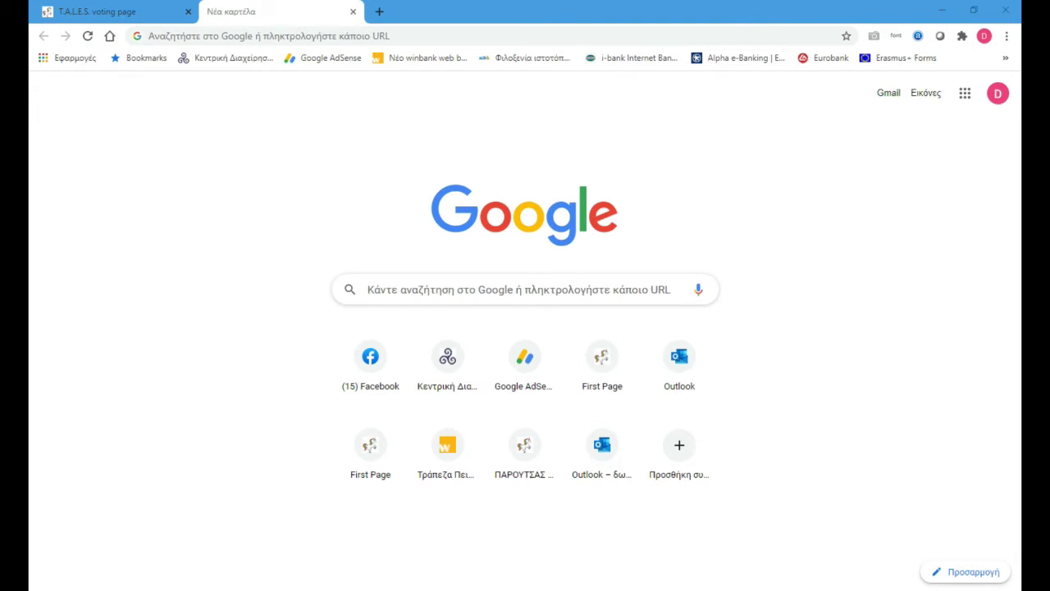
Step: Load parouden.sites.sch.gr/tales in the new Chrome tab from the address-bar autocomplete
{"action": "left_click", "coordinate": [462, 31]}
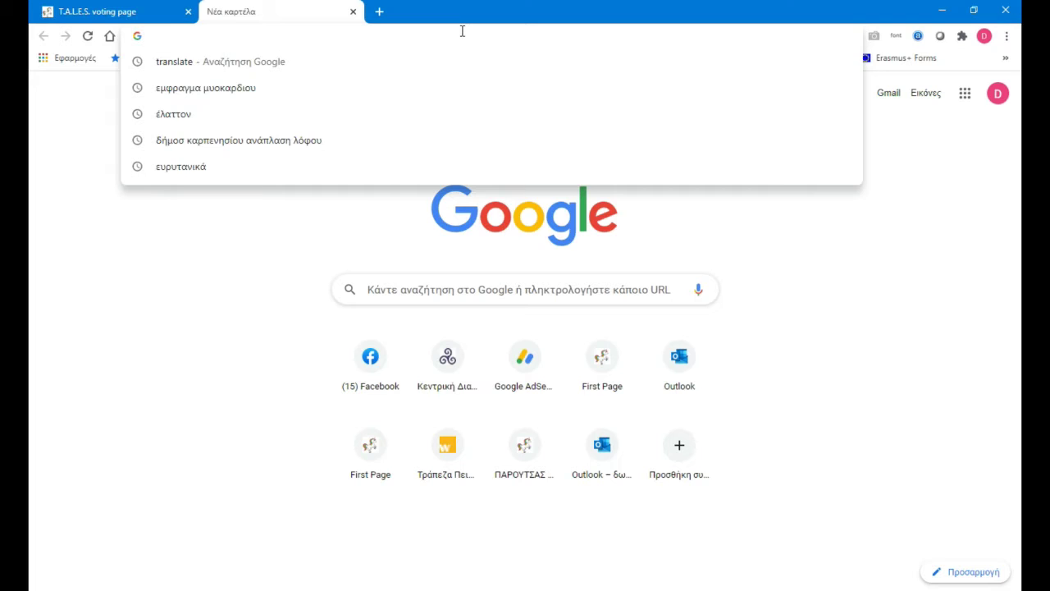
{"action": "type", "text": "par"}
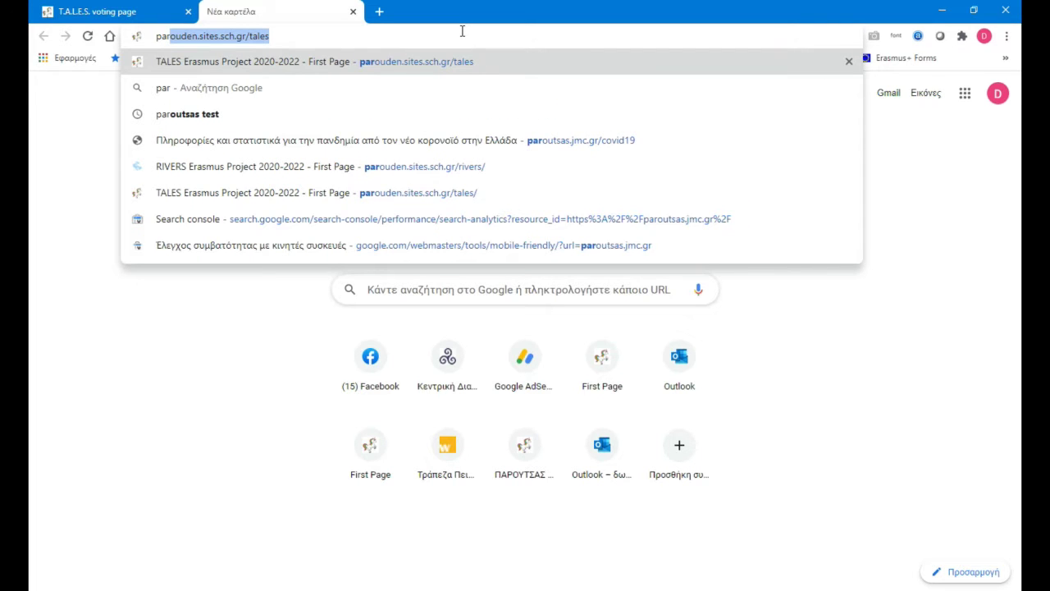
{"action": "key", "text": "Right"}
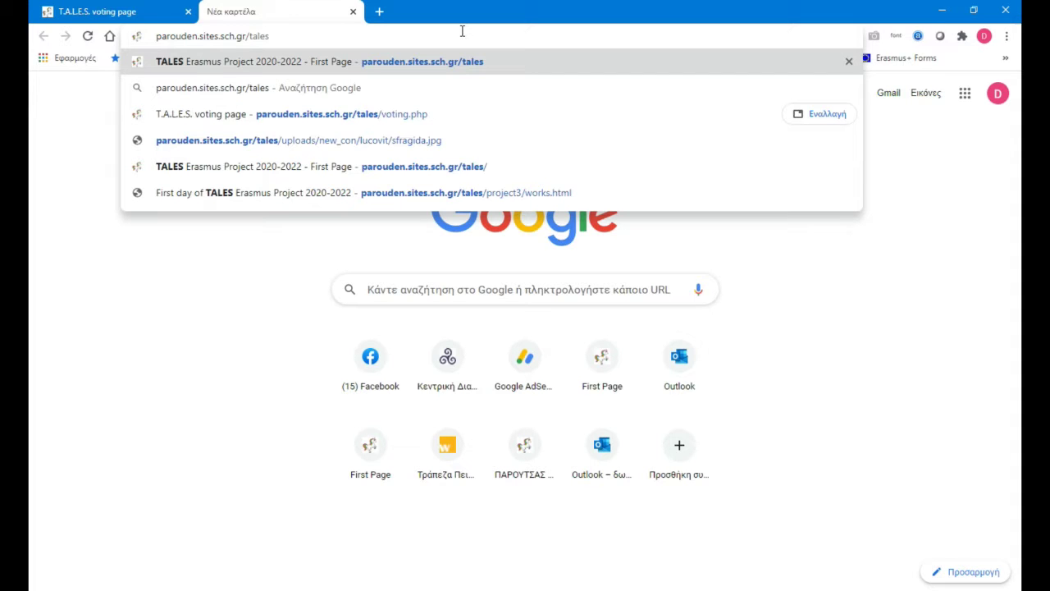
{"action": "key", "text": "Return"}
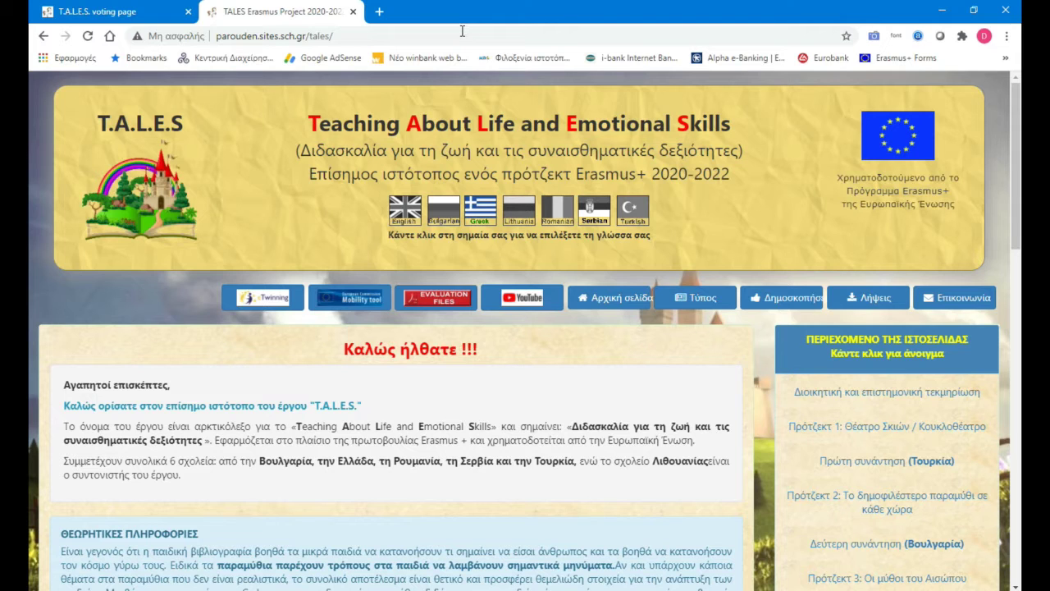
Step: Cycle the TALES home page through Bulgarian, Lithuanian, Romanian, Serbian and Turkish, ending in English
{"action": "left_click", "coordinate": [433, 213]}
{"action": "left_click", "coordinate": [520, 222]}
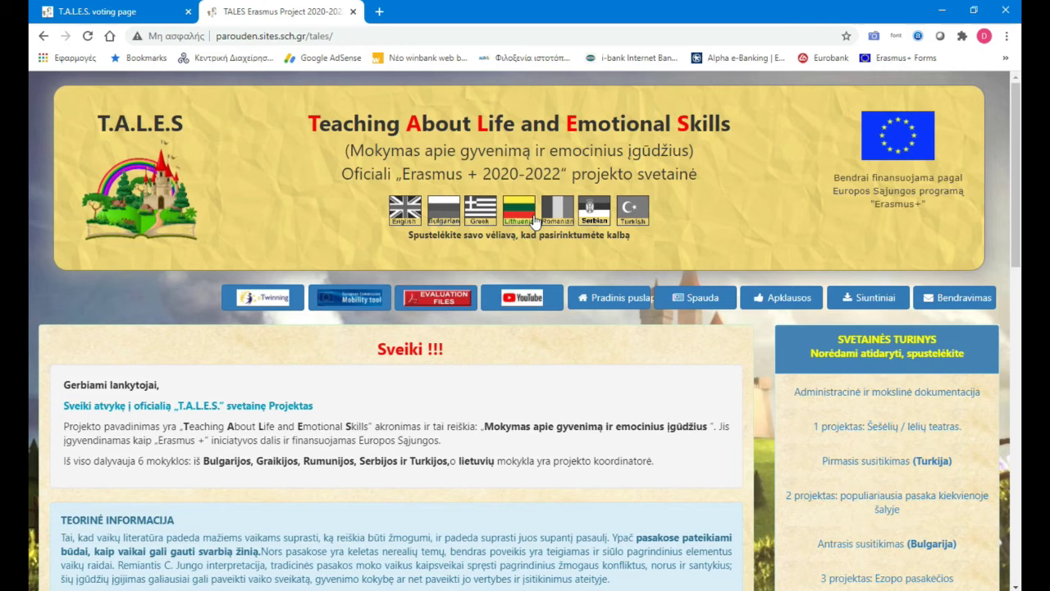
{"action": "left_click", "coordinate": [553, 218]}
{"action": "left_click", "coordinate": [594, 215]}
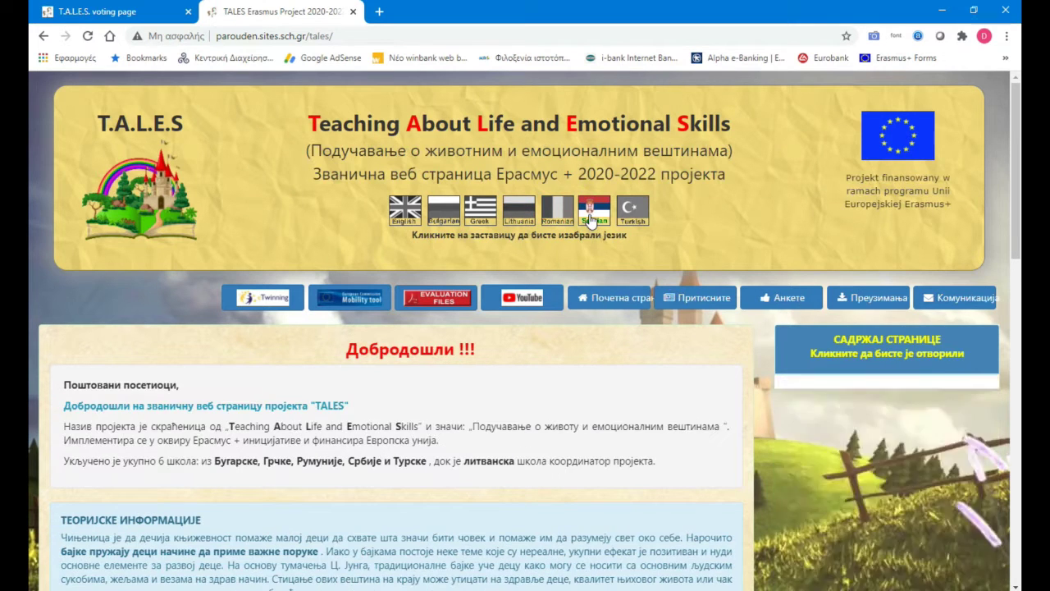
{"action": "left_click", "coordinate": [632, 214]}
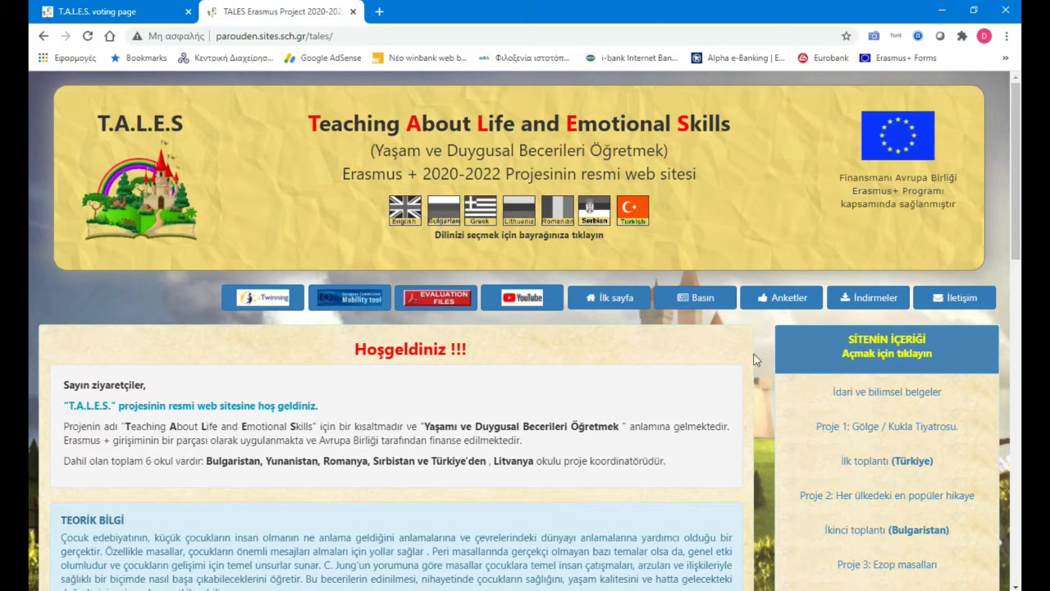
{"action": "left_click", "coordinate": [408, 212]}
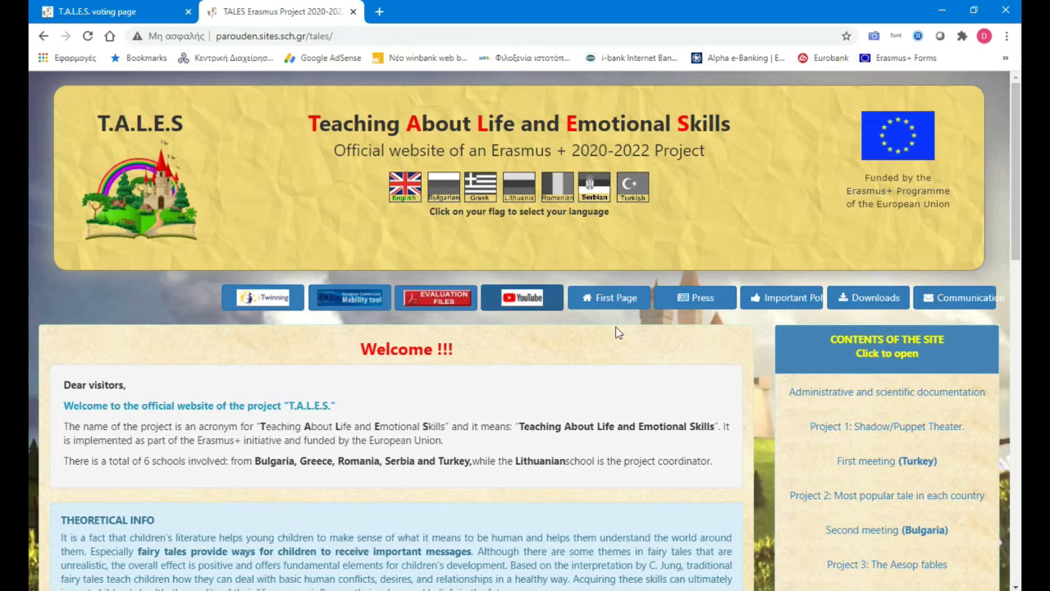
Step: Open the Important Poll voting page and cycle its languages from Lithuanian through Bulgarian to English
{"action": "left_click", "coordinate": [779, 302]}
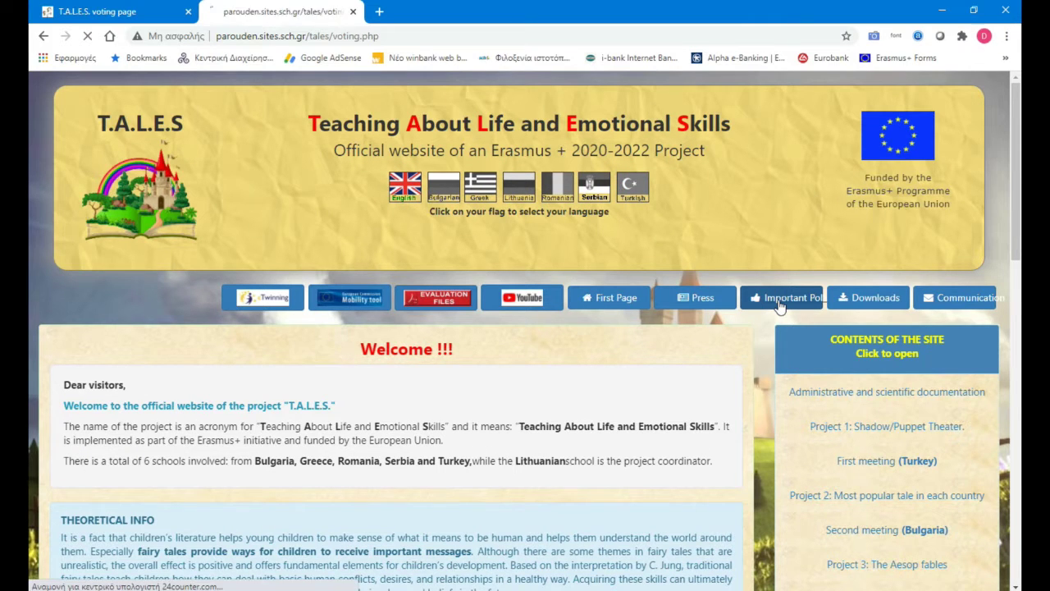
{"action": "left_click", "coordinate": [512, 214]}
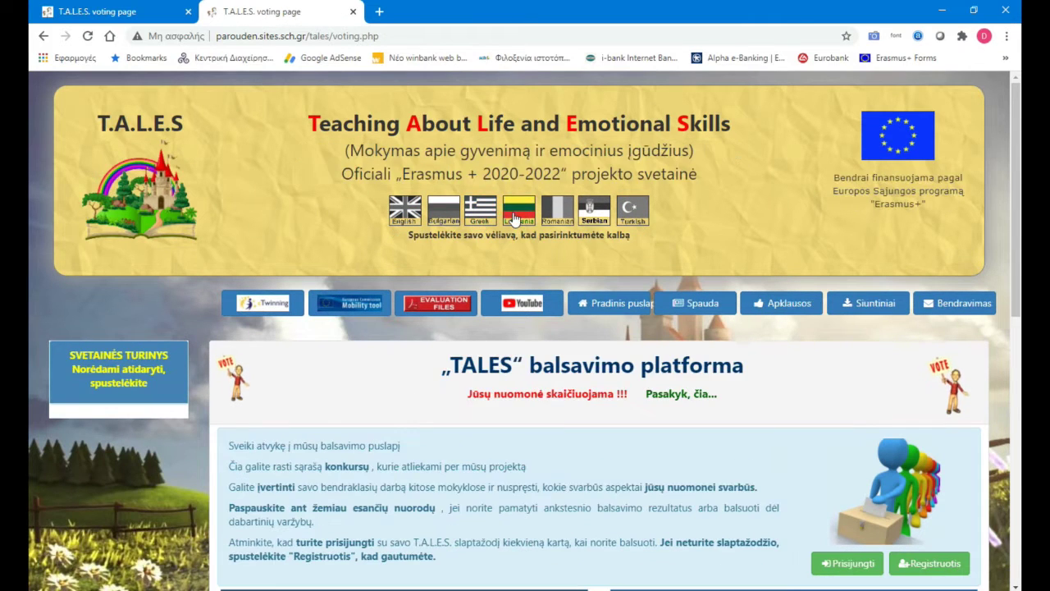
{"action": "left_click", "coordinate": [557, 211]}
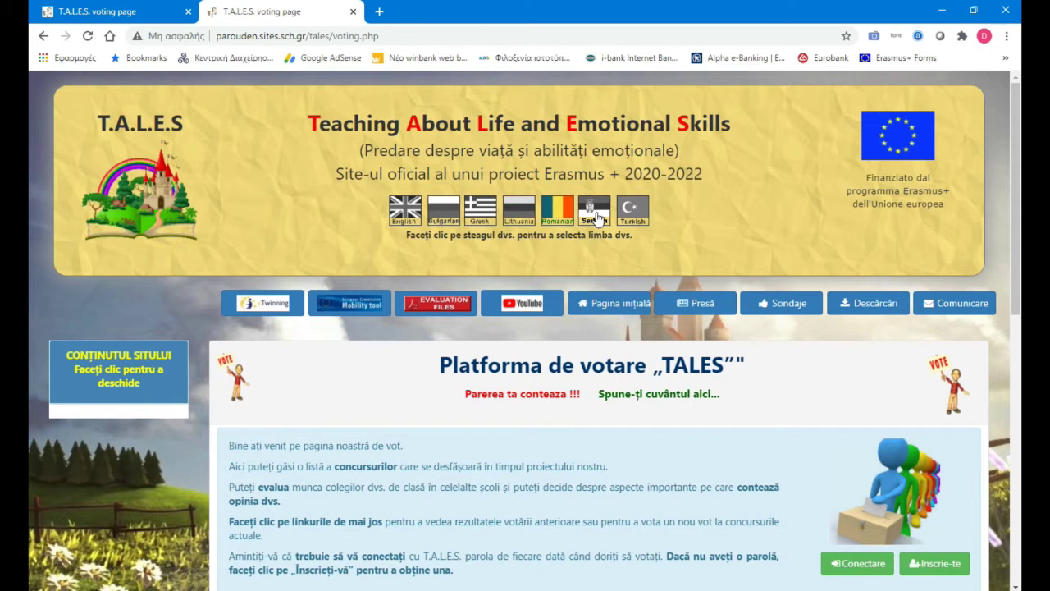
{"action": "left_click", "coordinate": [591, 216]}
{"action": "left_click", "coordinate": [631, 214]}
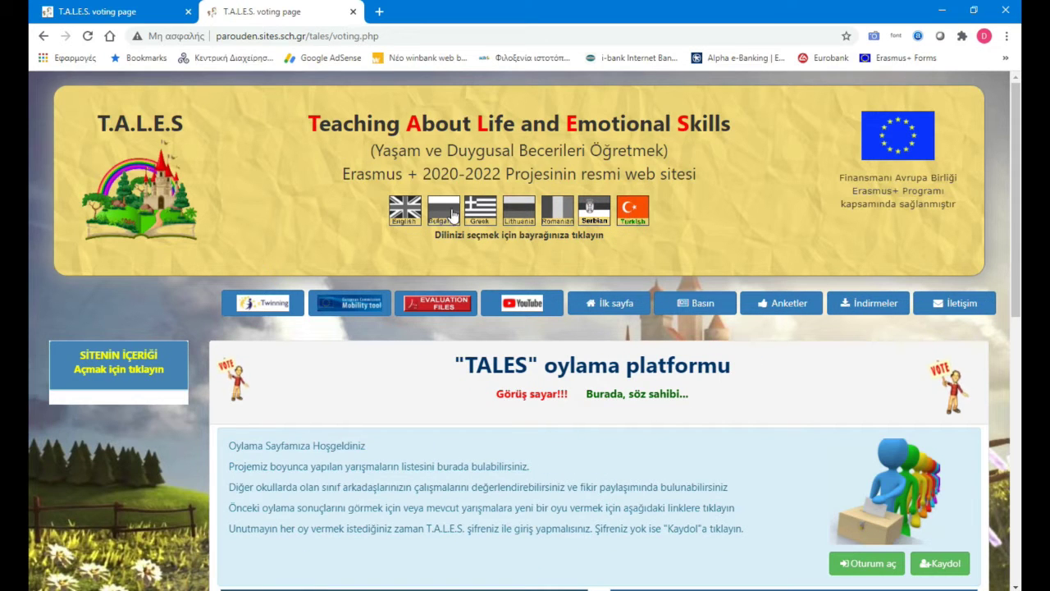
{"action": "left_click", "coordinate": [443, 210]}
{"action": "scroll", "coordinate": [621, 509], "scroll_direction": "down", "scroll_amount": 5}
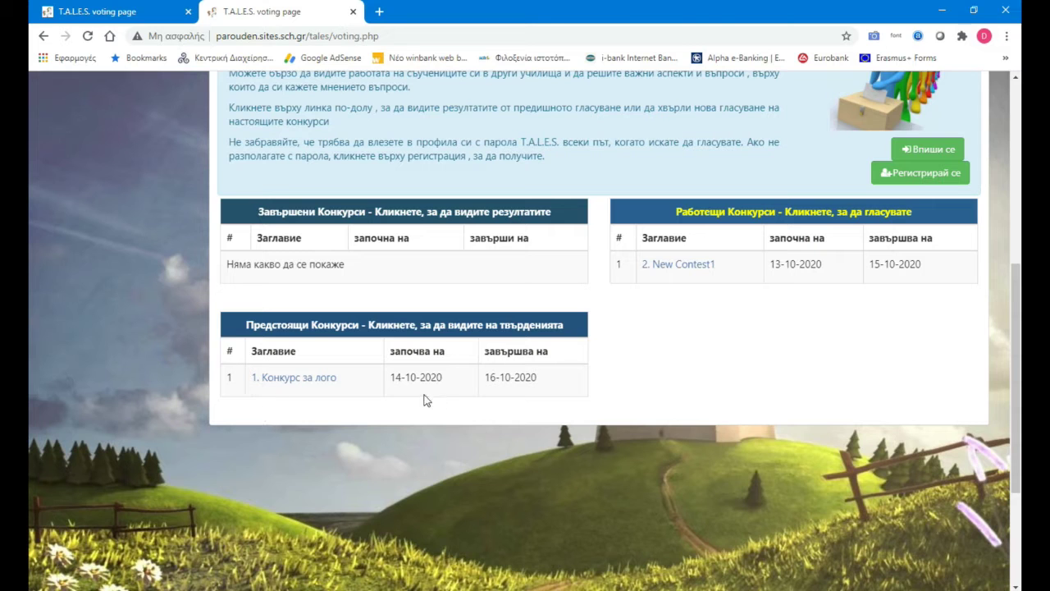
{"action": "scroll", "coordinate": [640, 358], "scroll_direction": "up", "scroll_amount": 4}
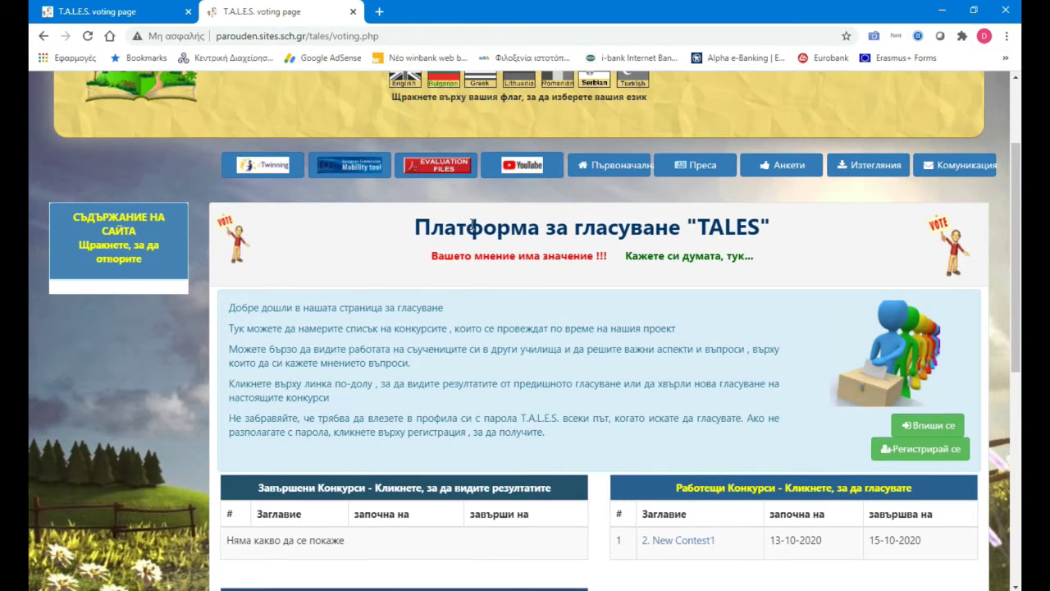
{"action": "left_click", "coordinate": [404, 79]}
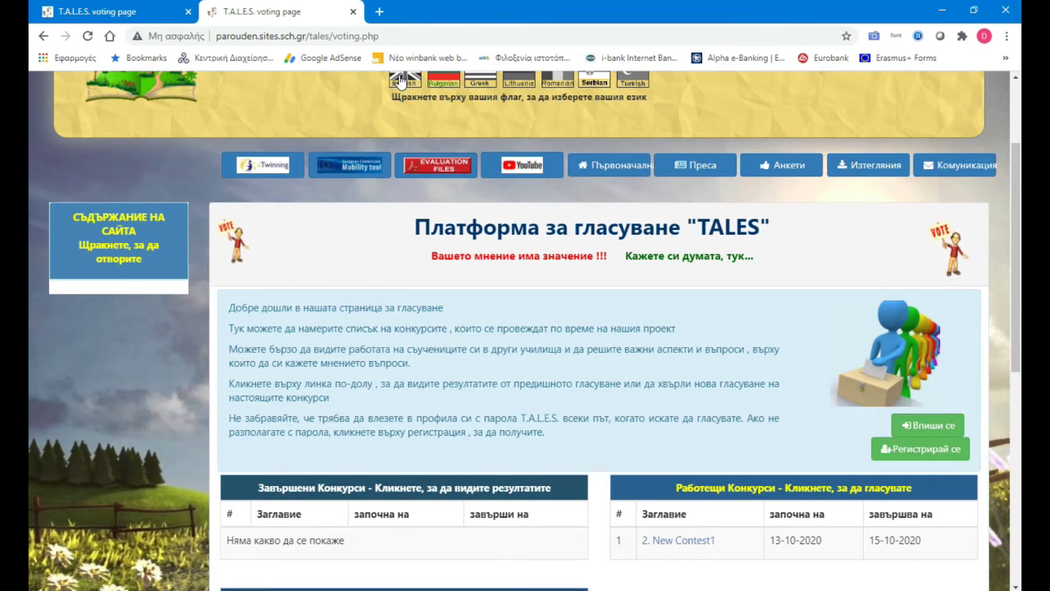
Step: Switch the voting page through Bulgarian, Greek, Lithuanian, Romanian and Serbian, finishing in Turkish
{"action": "scroll", "coordinate": [688, 502], "scroll_direction": "down", "scroll_amount": 1}
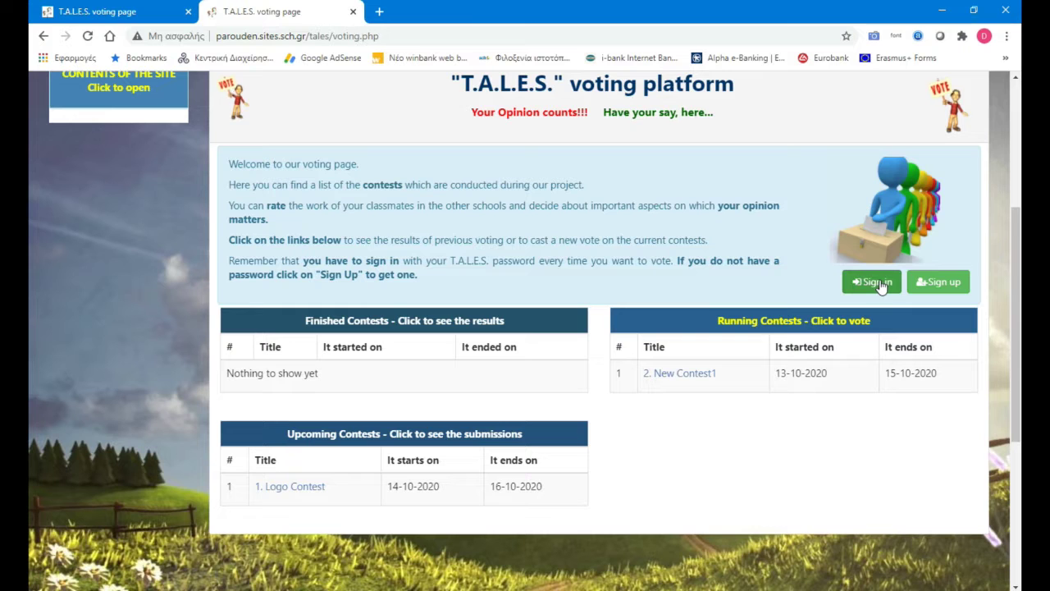
{"action": "scroll", "coordinate": [485, 225], "scroll_direction": "up", "scroll_amount": 2}
{"action": "scroll", "coordinate": [485, 225], "scroll_direction": "up", "scroll_amount": 1}
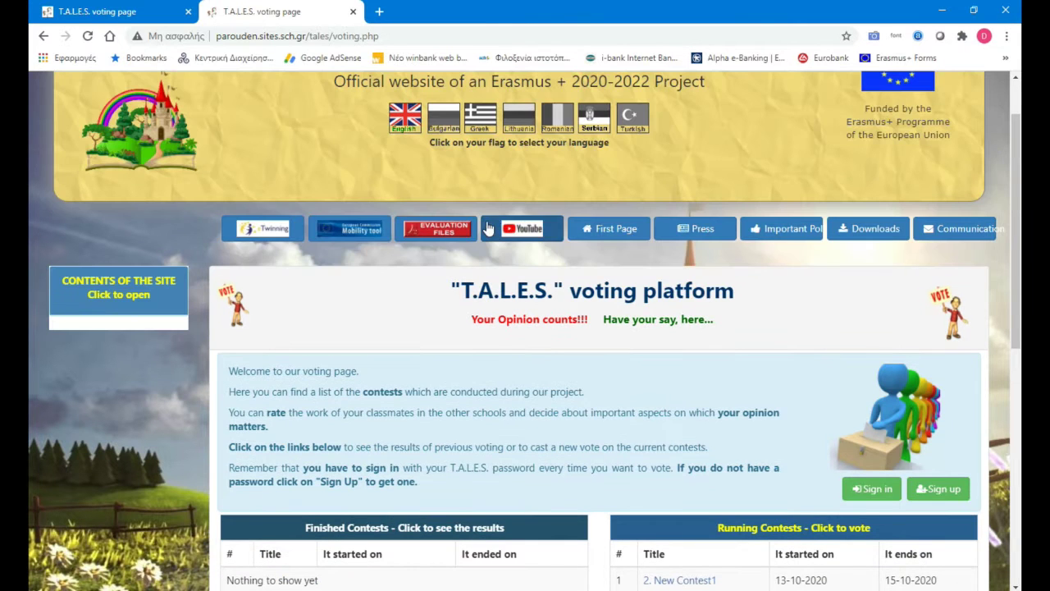
{"action": "left_click", "coordinate": [453, 133]}
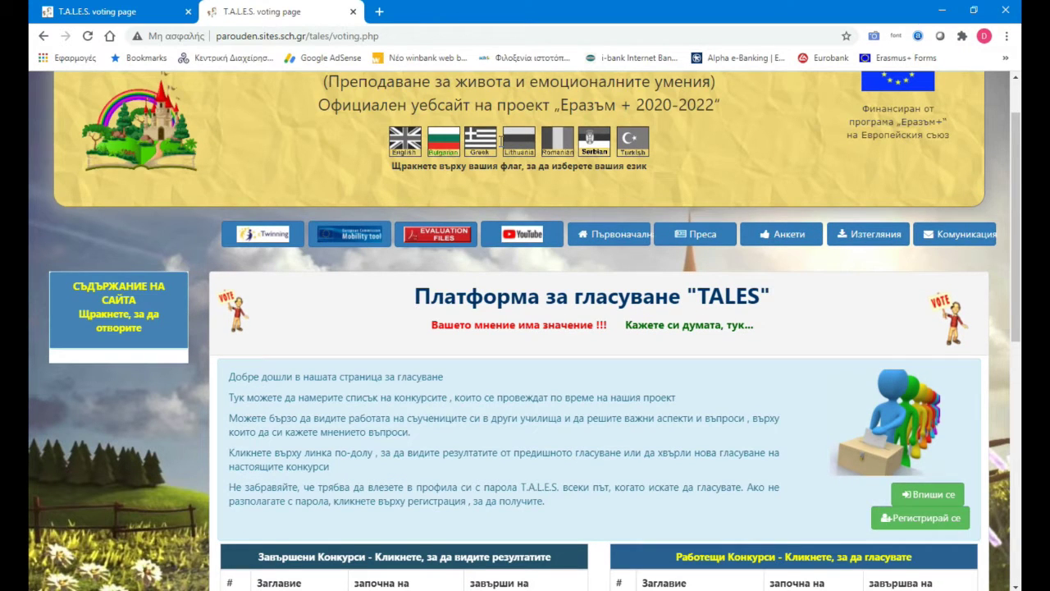
{"action": "scroll", "coordinate": [664, 245], "scroll_direction": "down", "scroll_amount": 1}
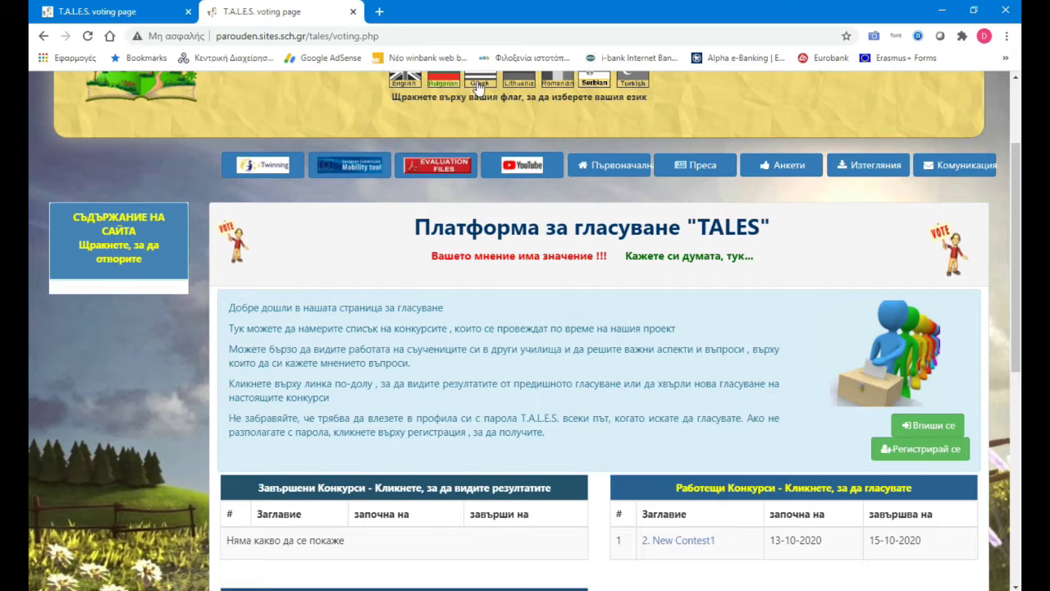
{"action": "left_click", "coordinate": [490, 83]}
{"action": "left_click", "coordinate": [530, 89]}
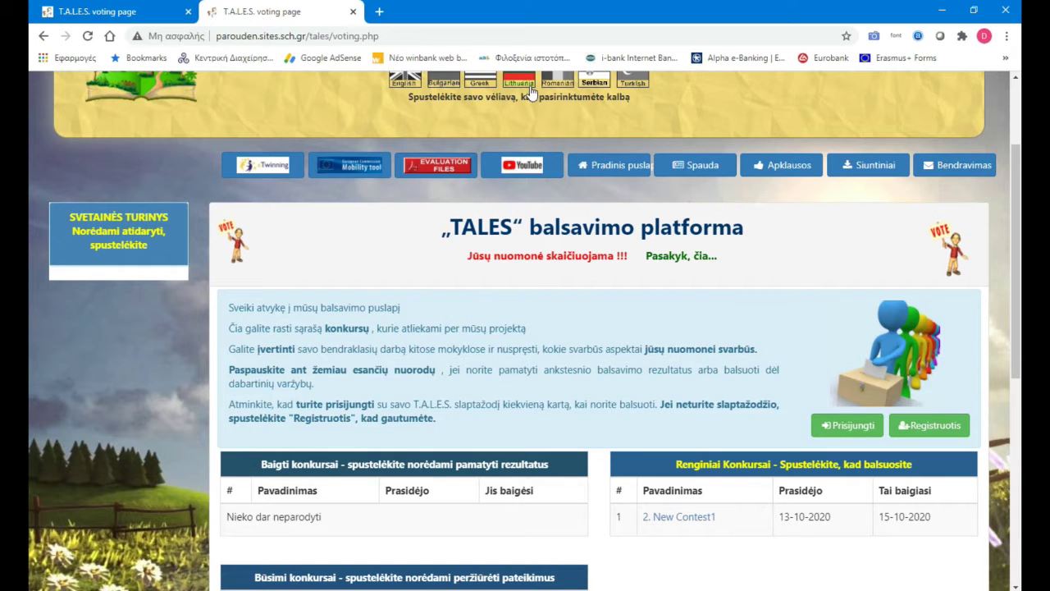
{"action": "left_click", "coordinate": [570, 89]}
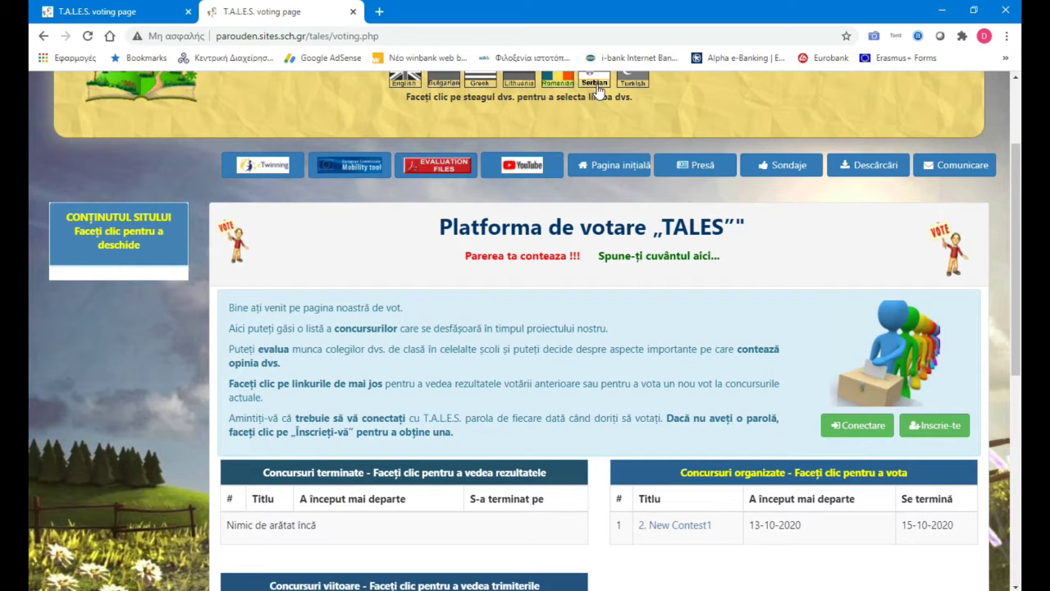
{"action": "left_click", "coordinate": [598, 89]}
{"action": "left_click", "coordinate": [641, 90]}
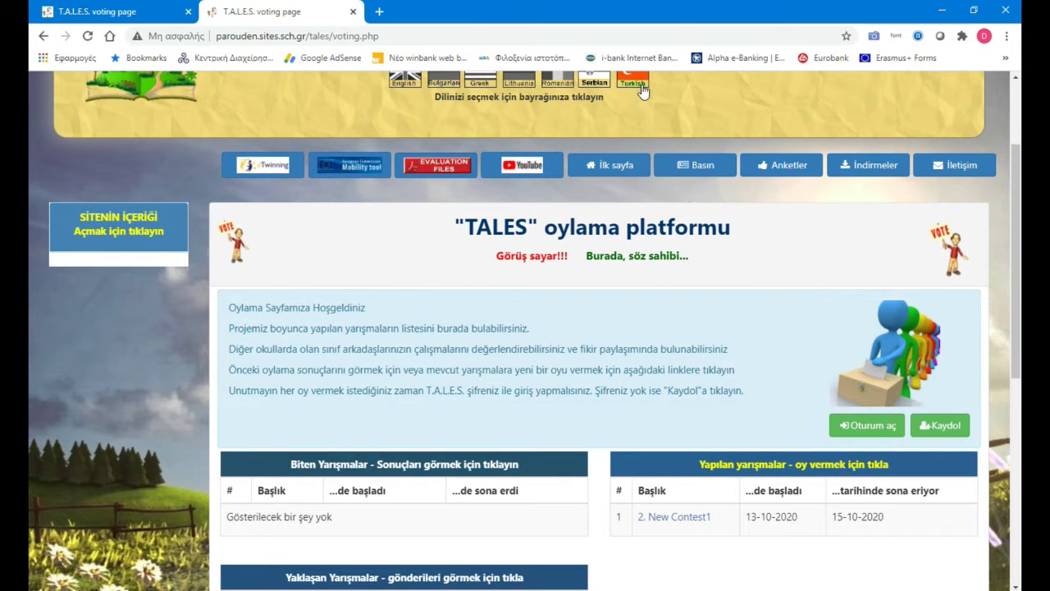
Step: Open and close the login form, then switch the voting page to English
{"action": "left_click", "coordinate": [867, 426]}
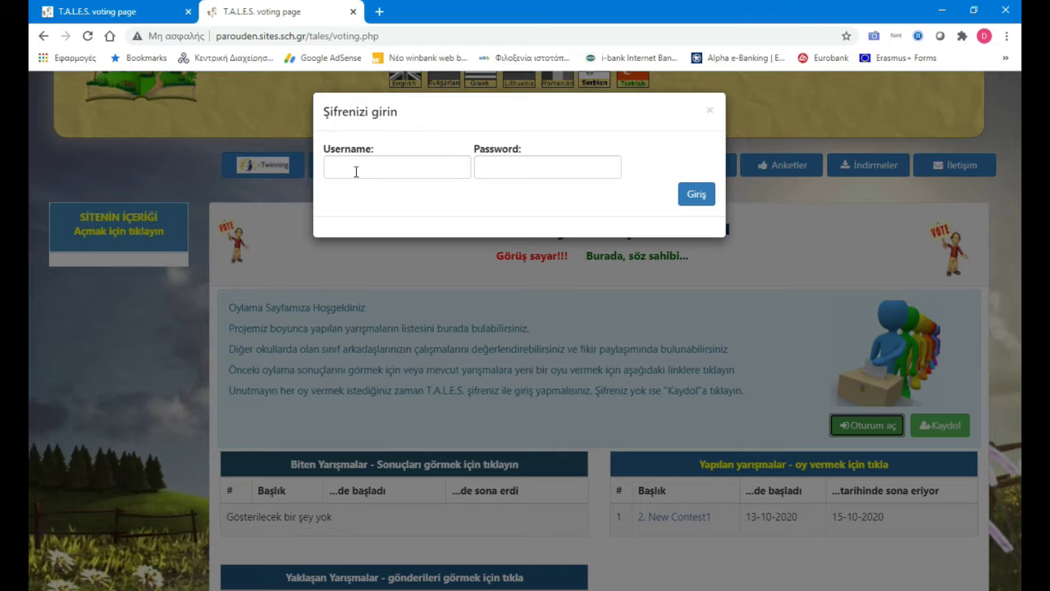
{"action": "left_click", "coordinate": [707, 110]}
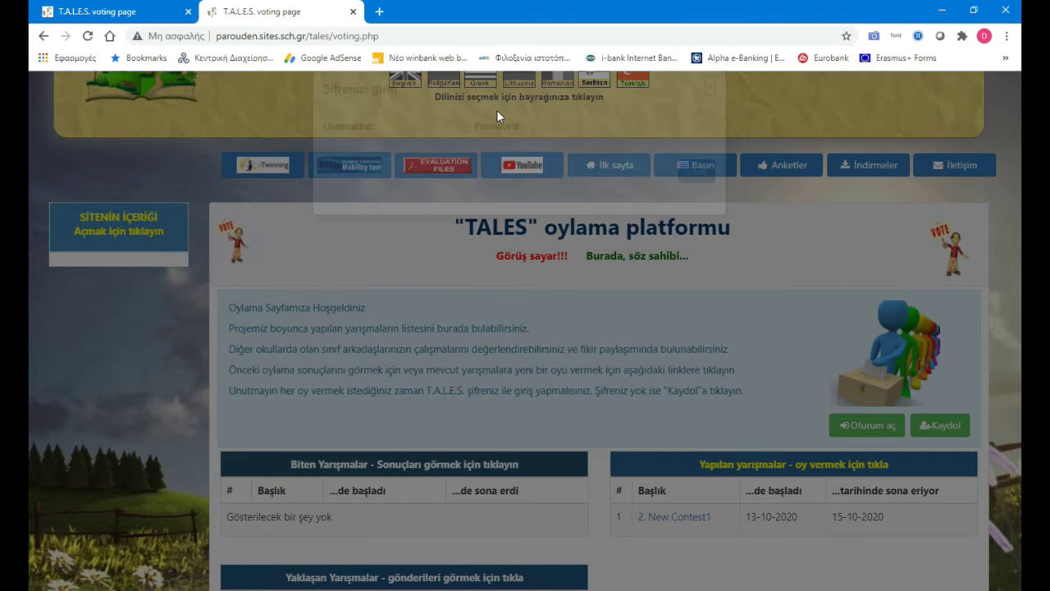
{"action": "left_click", "coordinate": [409, 87]}
{"action": "scroll", "coordinate": [462, 286], "scroll_direction": "up", "scroll_amount": 2}
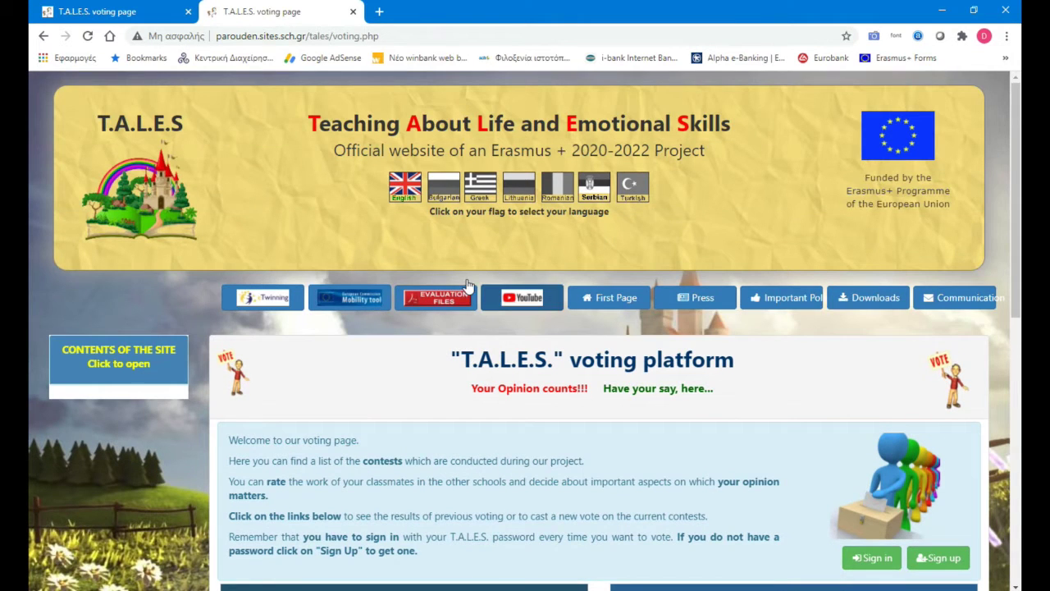
{"action": "scroll", "coordinate": [468, 453], "scroll_direction": "down", "scroll_amount": 1}
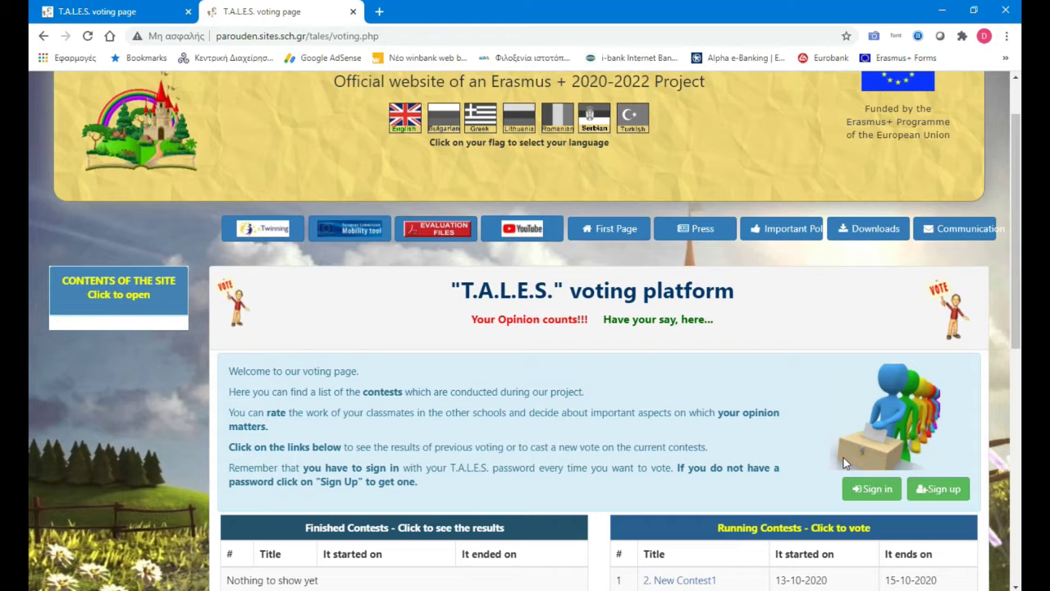
Step: Enter the pupil account's username and password in the login form and submit them
{"action": "left_click", "coordinate": [872, 488]}
{"action": "left_click", "coordinate": [360, 159]}
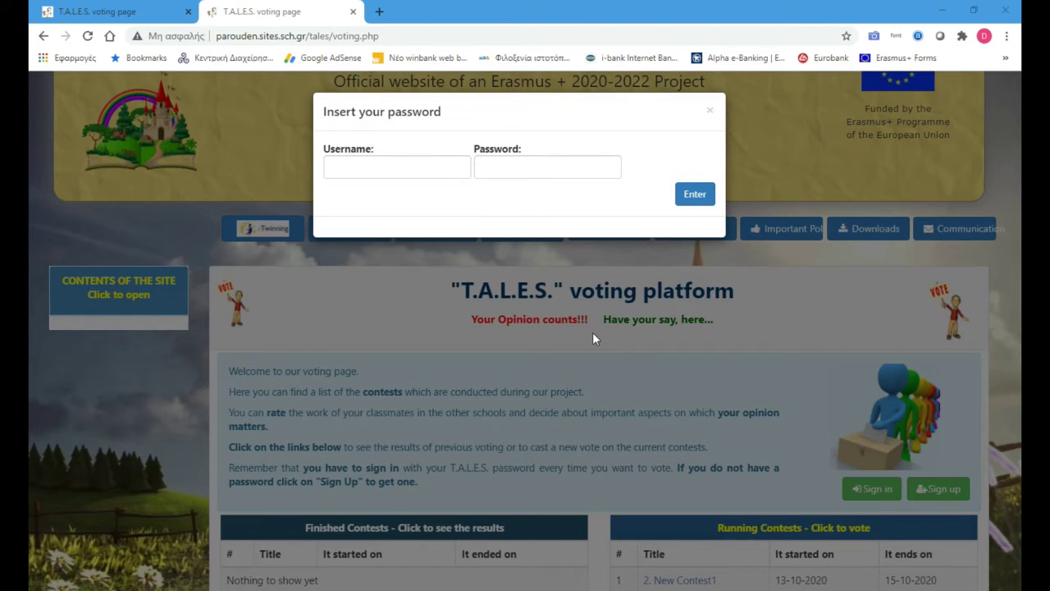
{"action": "left_click", "coordinate": [344, 169]}
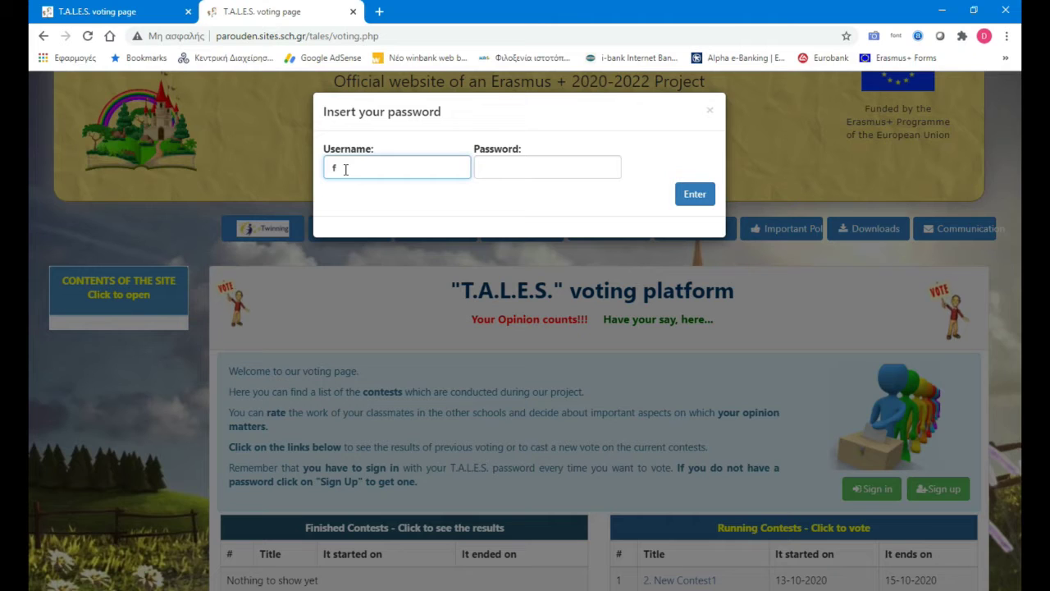
{"action": "key", "text": "BackSpace"}
{"action": "key", "text": "Tab"}
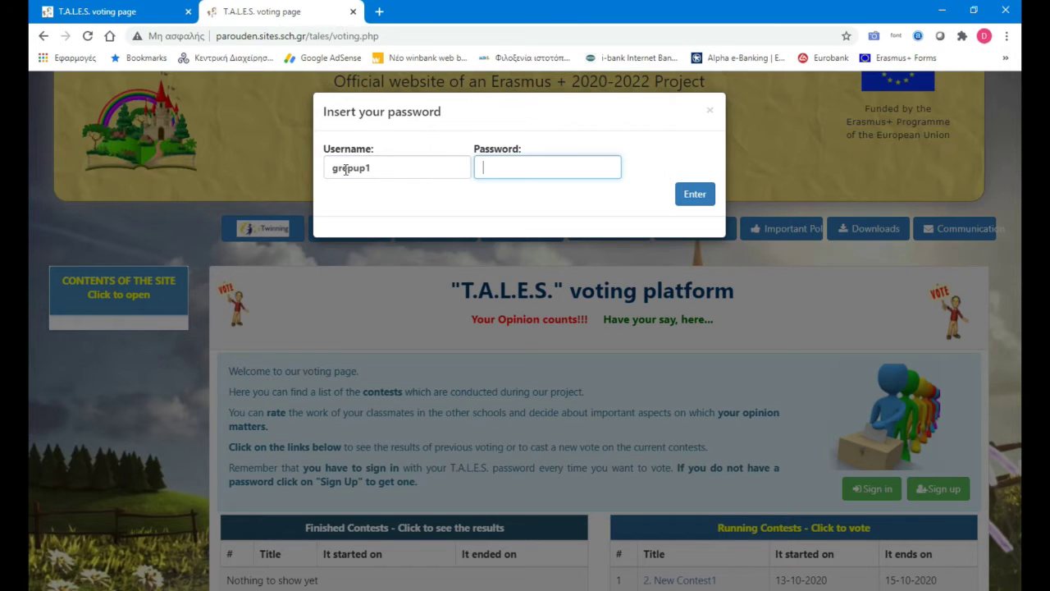
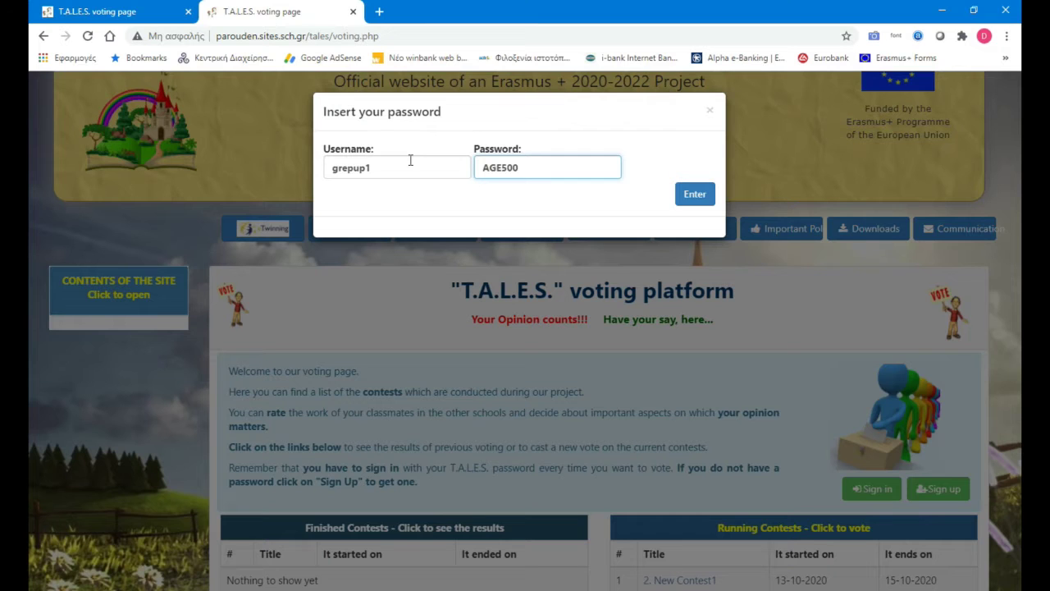
{"action": "left_click", "coordinate": [694, 193]}
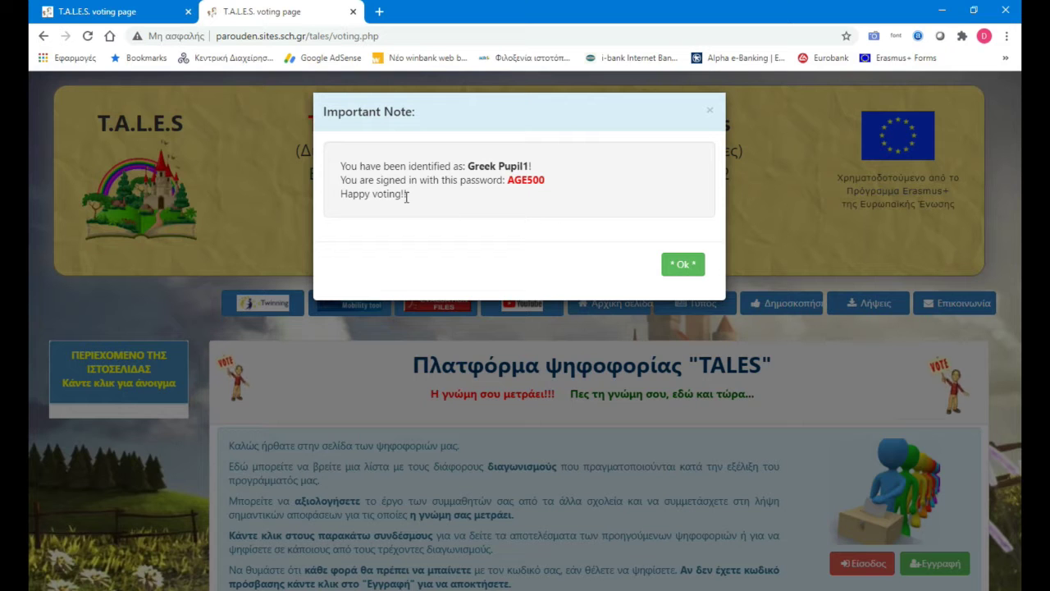
Step: Open 2. New Contest1 and confirm Third (3rd) Primary School of Karpenissi as the team
{"action": "left_click", "coordinate": [681, 263]}
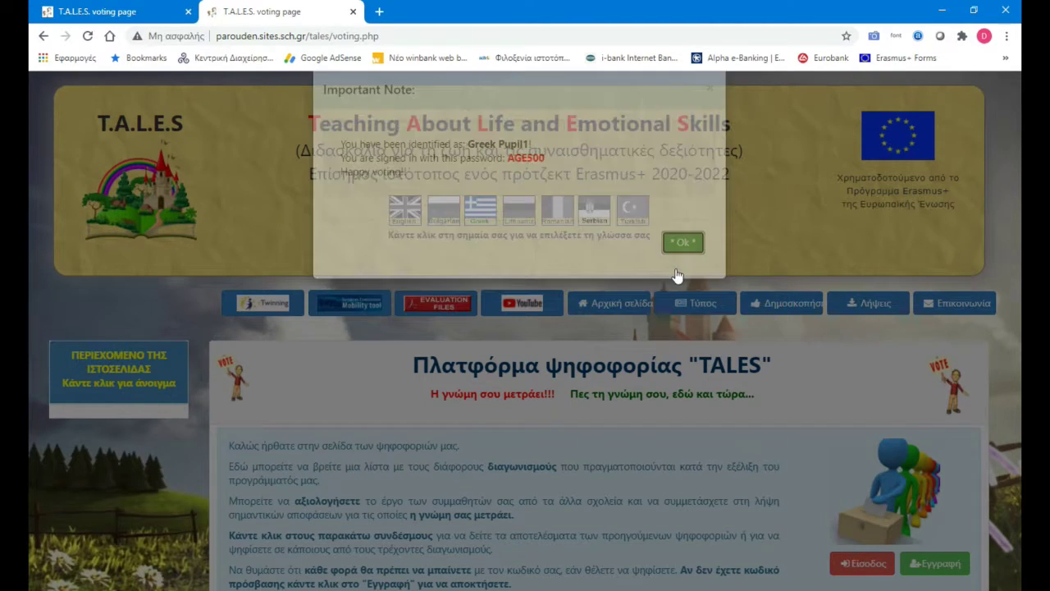
{"action": "scroll", "coordinate": [689, 492], "scroll_direction": "down", "scroll_amount": 3}
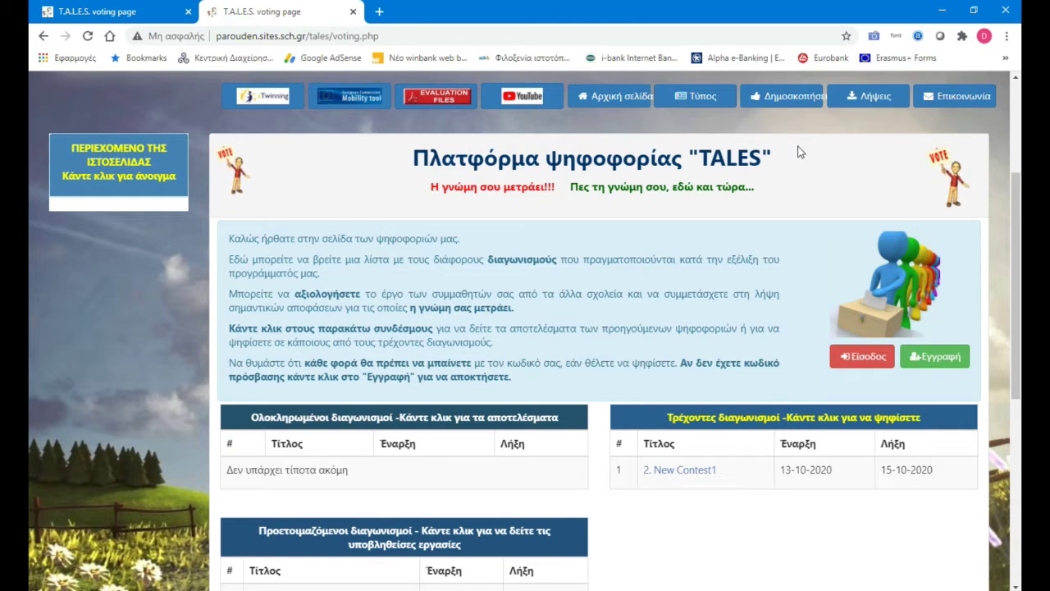
{"action": "scroll", "coordinate": [391, 212], "scroll_direction": "up", "scroll_amount": 2}
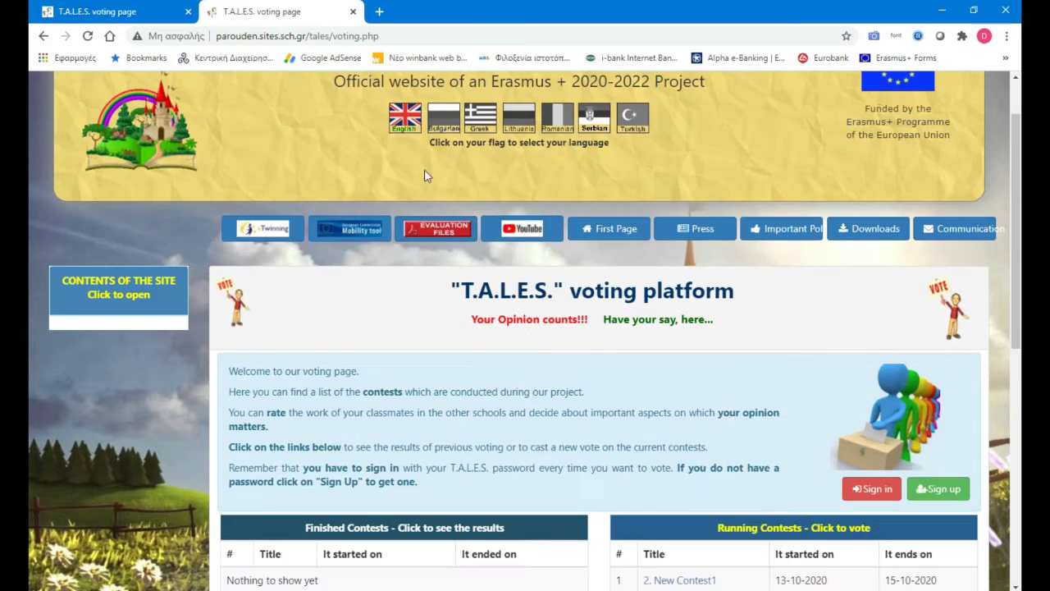
{"action": "scroll", "coordinate": [733, 420], "scroll_direction": "down", "scroll_amount": 2}
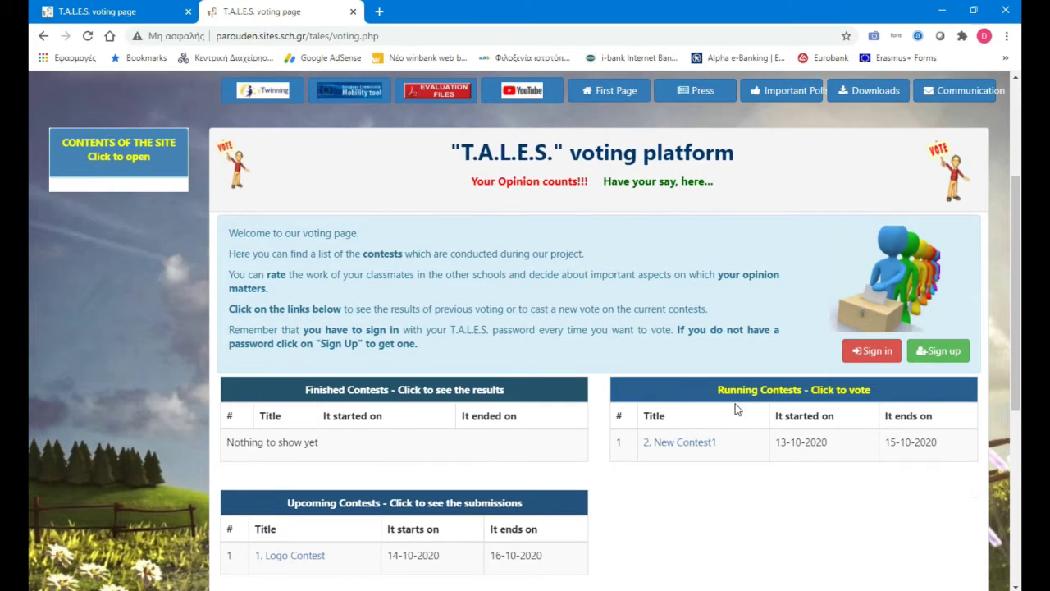
{"action": "left_click", "coordinate": [687, 447]}
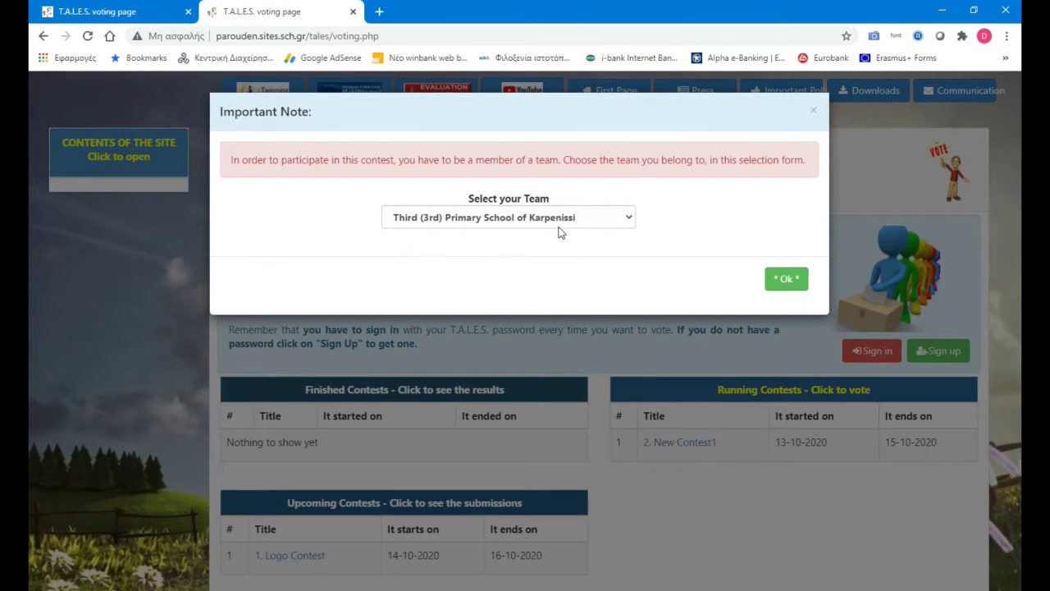
{"action": "left_click", "coordinate": [508, 225]}
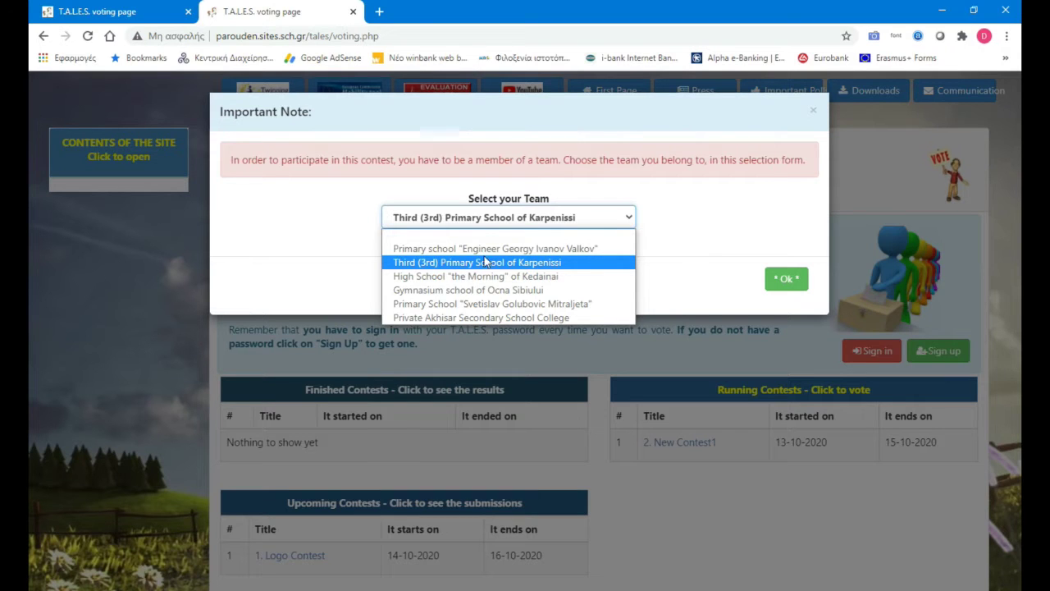
{"action": "left_click", "coordinate": [515, 227]}
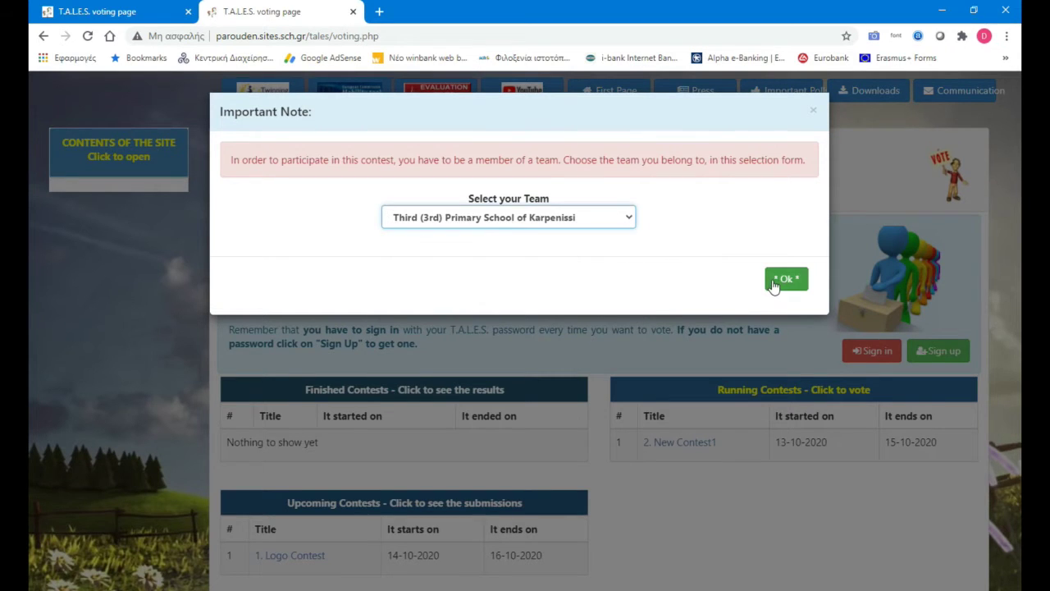
{"action": "left_click", "coordinate": [778, 280]}
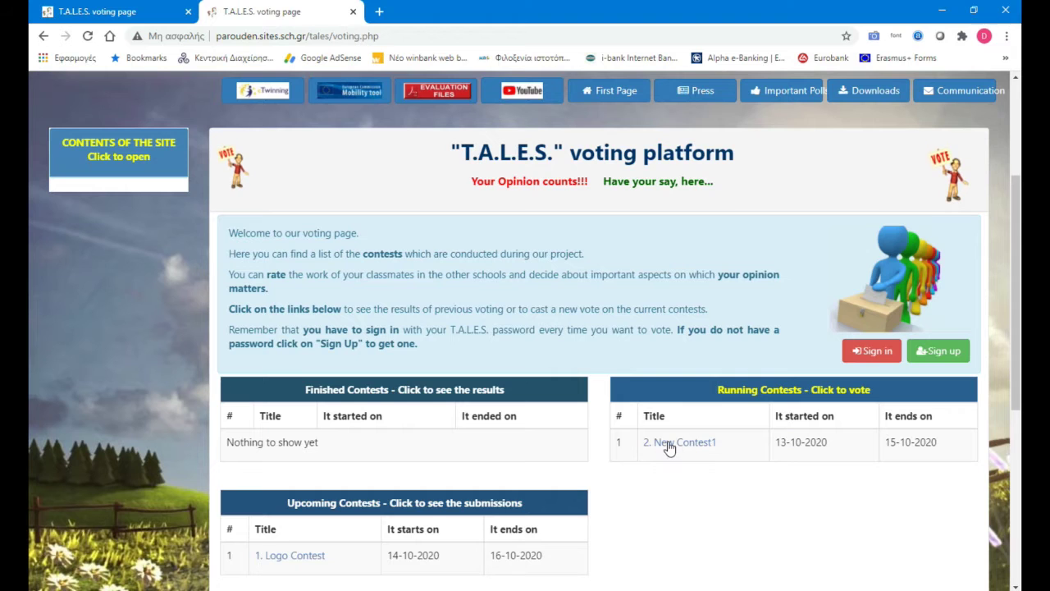
Step: Open the New Contest1 voting panel and give the Valkov school's project five stars
{"action": "left_click", "coordinate": [668, 443]}
{"action": "scroll", "coordinate": [572, 483], "scroll_direction": "down", "scroll_amount": 2}
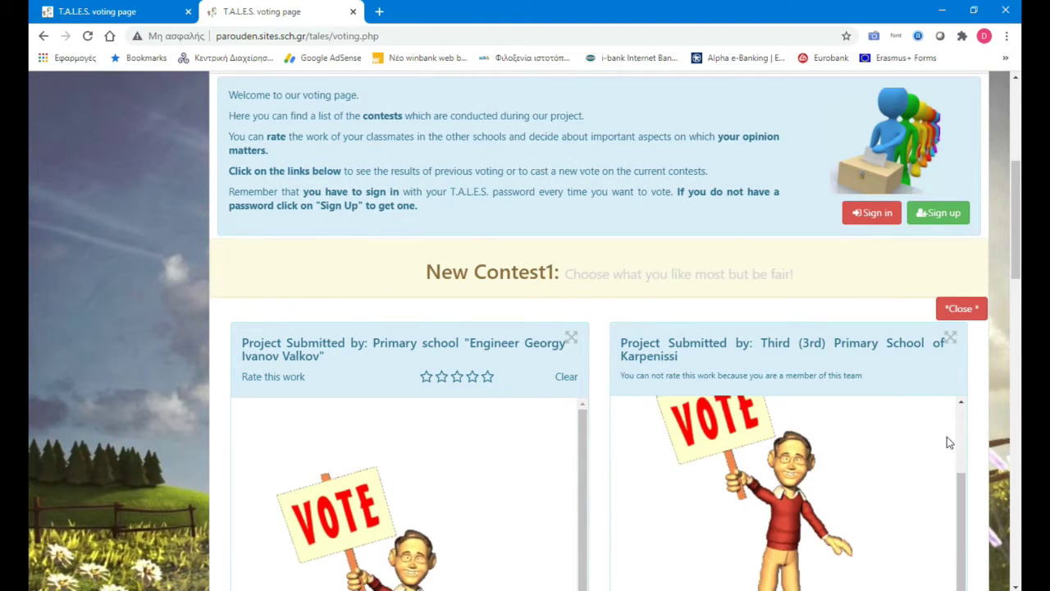
{"action": "scroll", "coordinate": [976, 441], "scroll_direction": "down", "scroll_amount": 4}
{"action": "scroll", "coordinate": [976, 440], "scroll_direction": "down", "scroll_amount": 10}
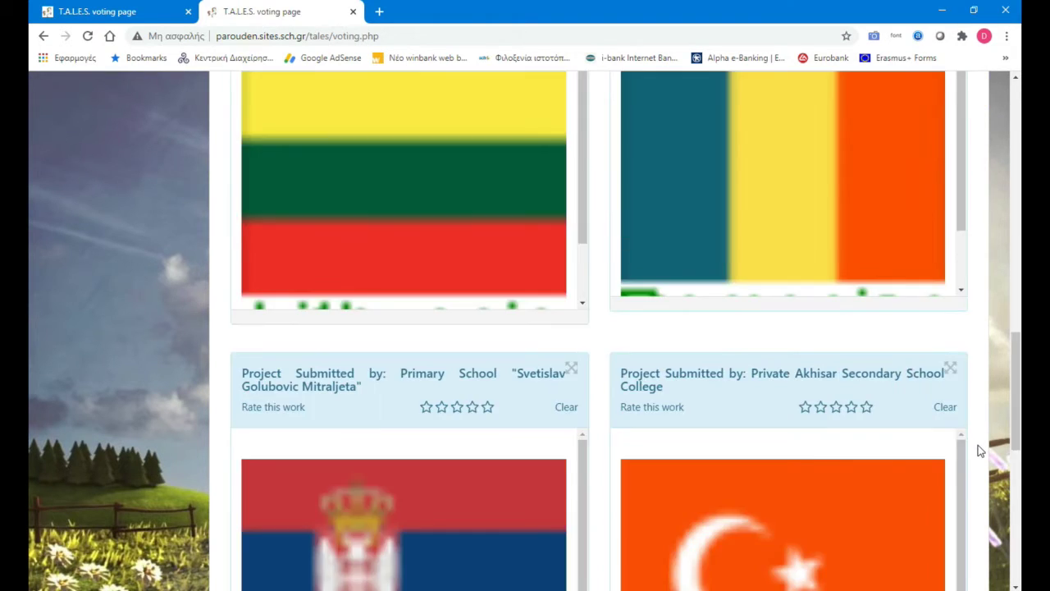
{"action": "scroll", "coordinate": [978, 444], "scroll_direction": "up", "scroll_amount": 4}
{"action": "scroll", "coordinate": [978, 445], "scroll_direction": "up", "scroll_amount": 7}
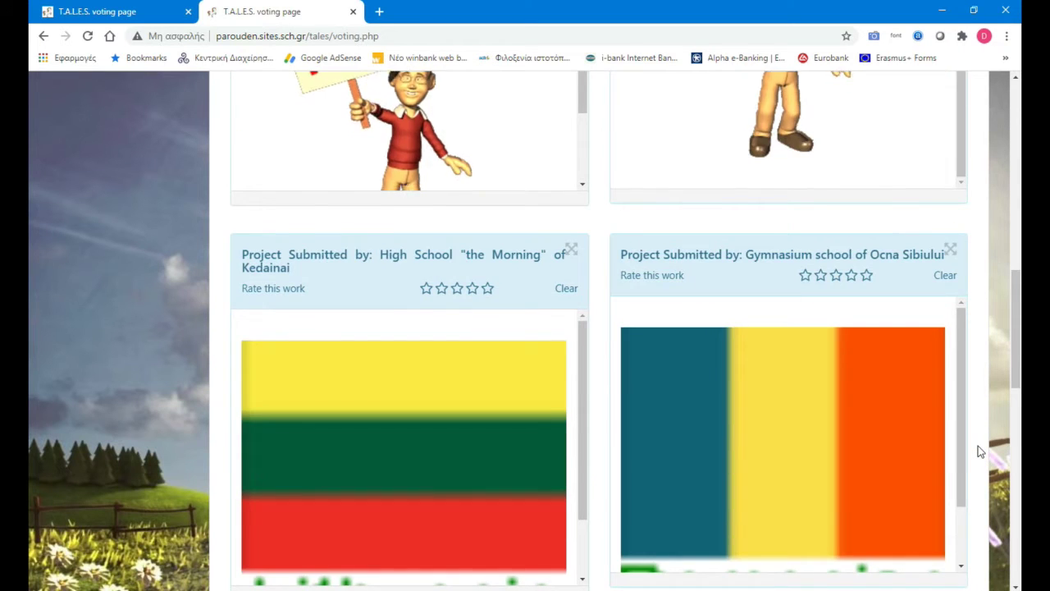
{"action": "scroll", "coordinate": [481, 260], "scroll_direction": "up", "scroll_amount": 1}
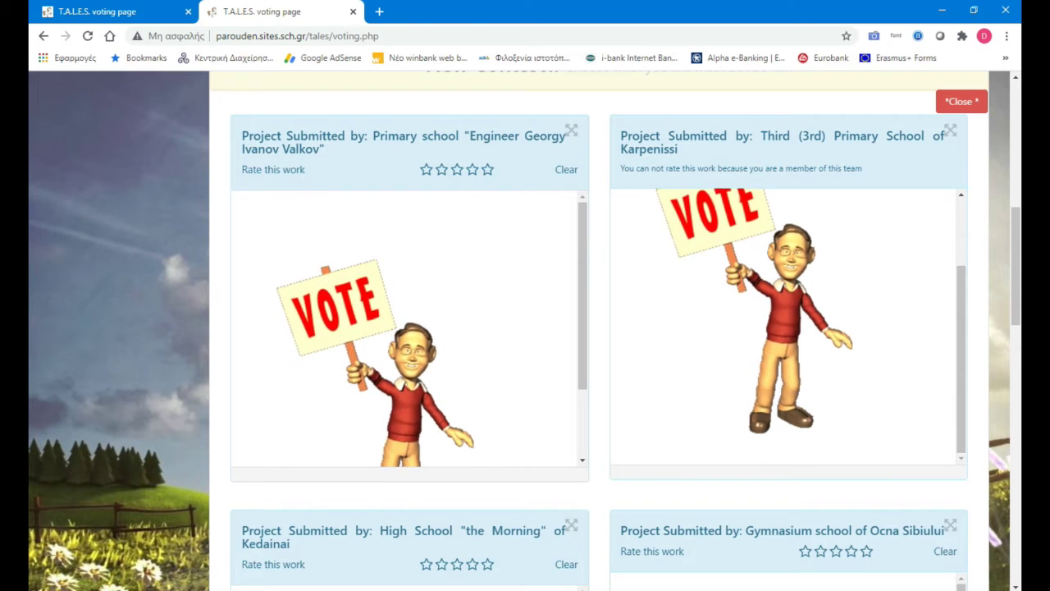
{"action": "scroll", "coordinate": [586, 420], "scroll_direction": "down", "scroll_amount": 2}
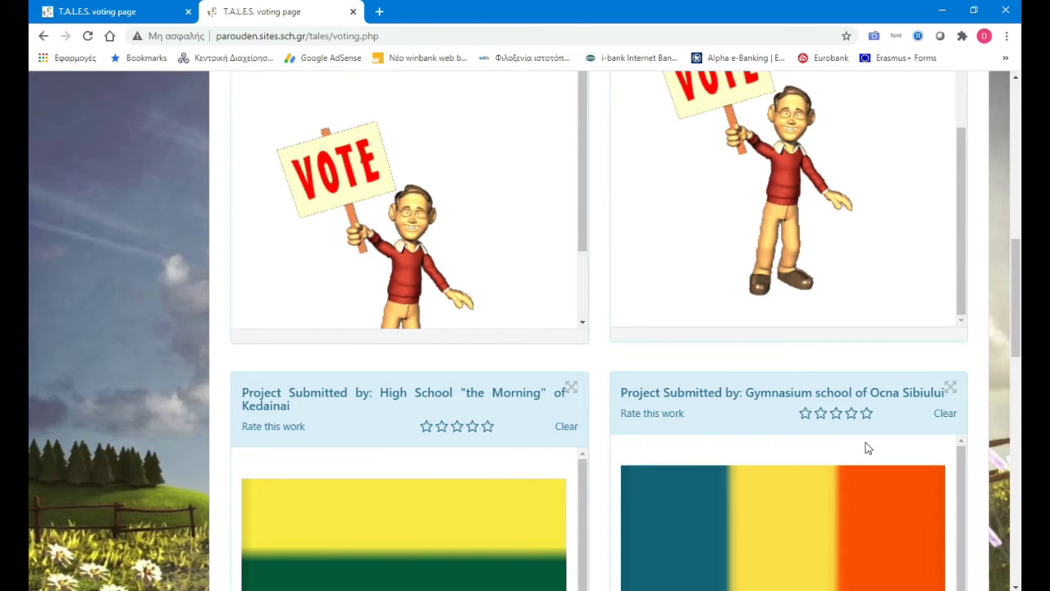
{"action": "left_click_drag", "start_coordinate": [1017, 350], "coordinate": [1015, 317]}
{"action": "left_click", "coordinate": [487, 154]}
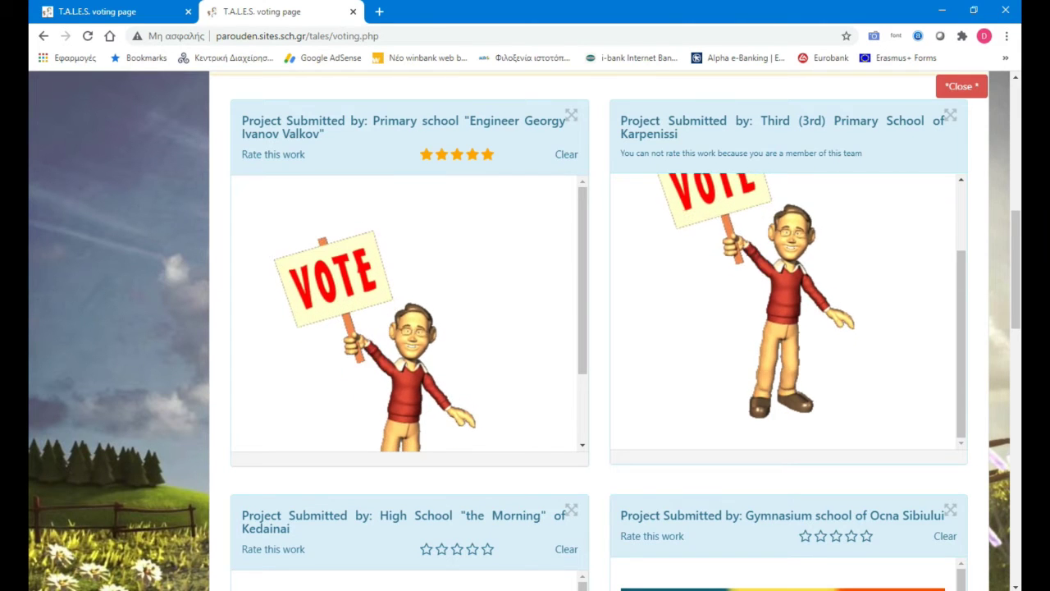
{"action": "left_click_drag", "start_coordinate": [1012, 369], "coordinate": [1007, 390]}
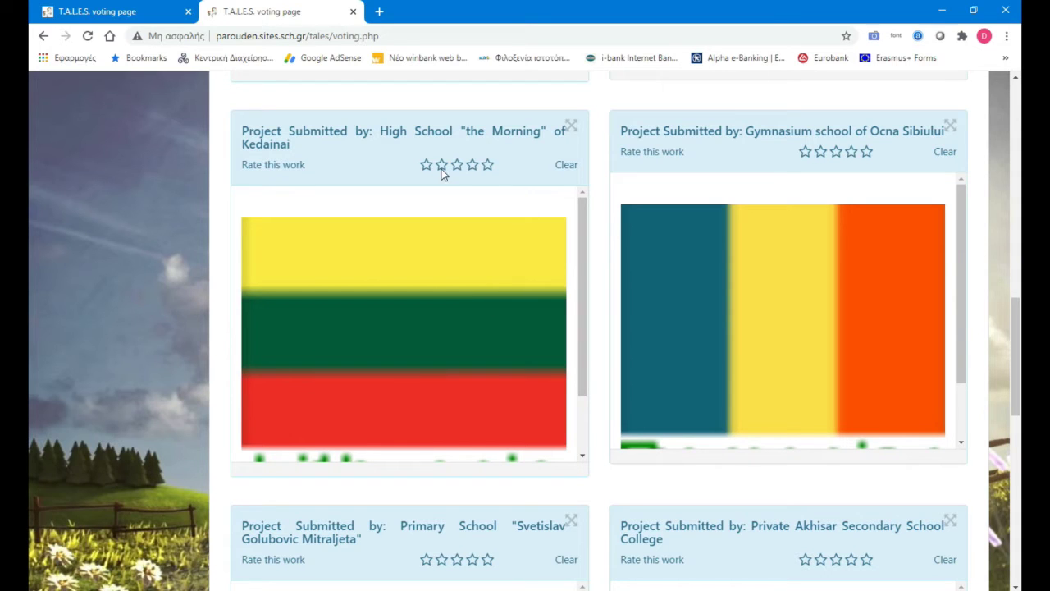
{"action": "left_click", "coordinate": [475, 169]}
{"action": "scroll", "coordinate": [496, 394], "scroll_direction": "down", "scroll_amount": 1}
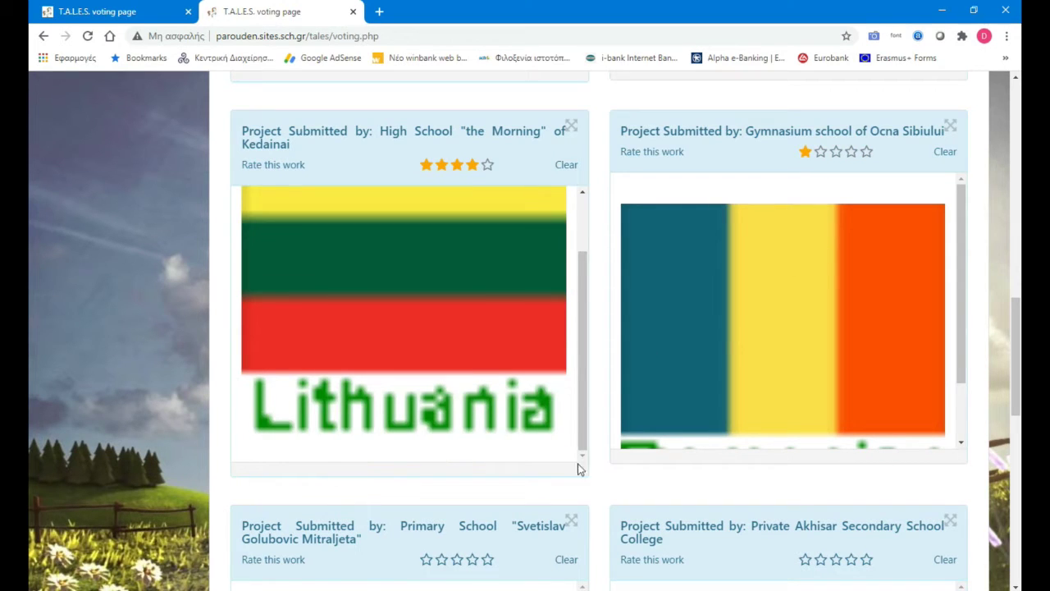
{"action": "scroll", "coordinate": [593, 528], "scroll_direction": "down", "scroll_amount": 1}
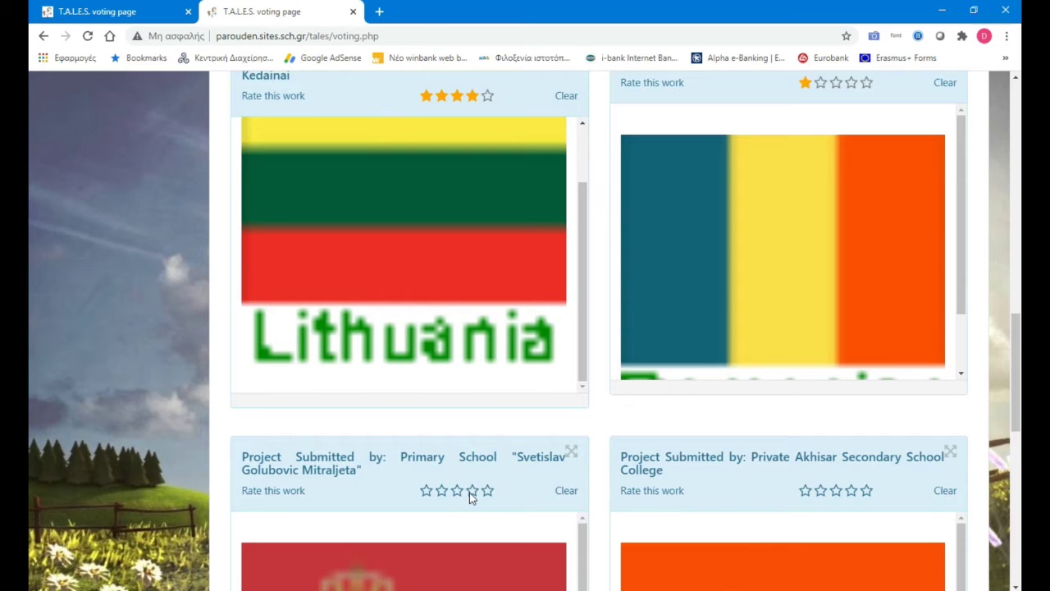
{"action": "left_click", "coordinate": [471, 491]}
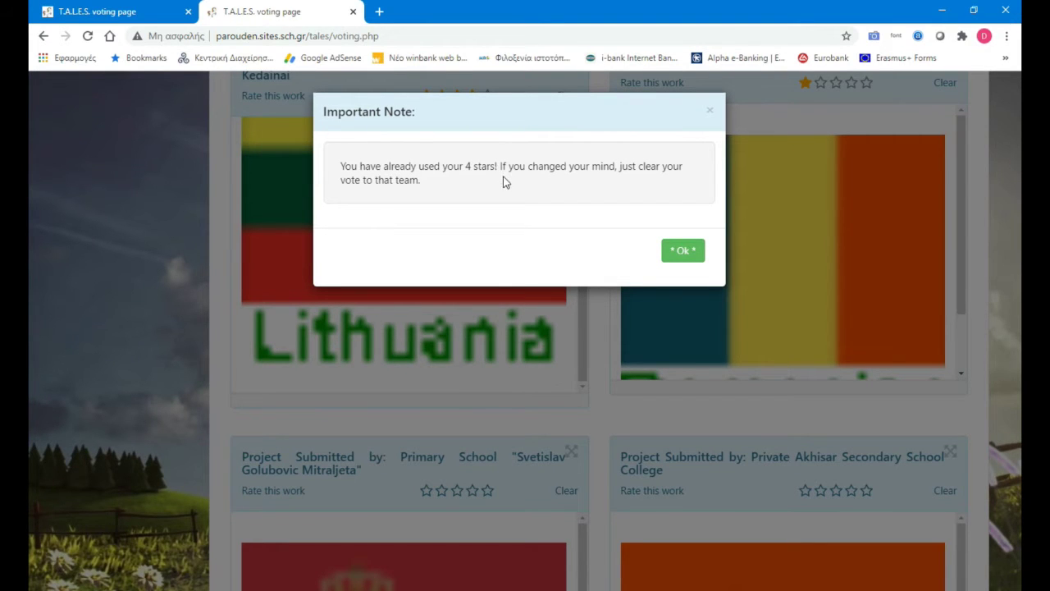
Step: Dismiss the used-stars warning, view Valkov's work enlarged, and submit the star ratings as the vote
{"action": "left_click", "coordinate": [694, 250]}
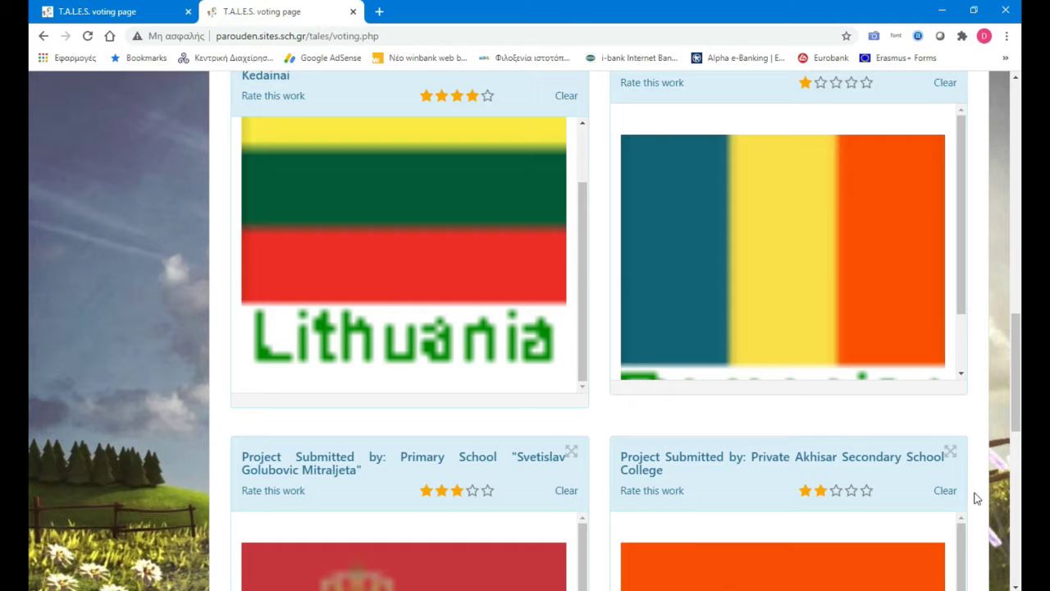
{"action": "scroll", "coordinate": [955, 504], "scroll_direction": "down", "scroll_amount": 4}
{"action": "scroll", "coordinate": [530, 234], "scroll_direction": "up", "scroll_amount": 8}
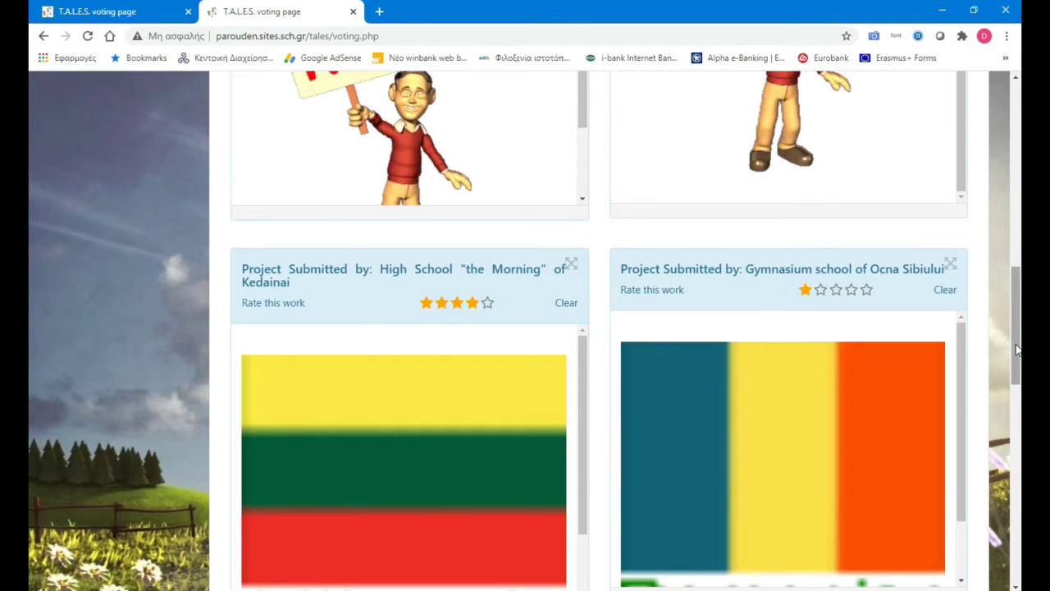
{"action": "left_click_drag", "start_coordinate": [1009, 344], "coordinate": [1008, 252]}
{"action": "scroll", "coordinate": [629, 206], "scroll_direction": "down", "scroll_amount": 2}
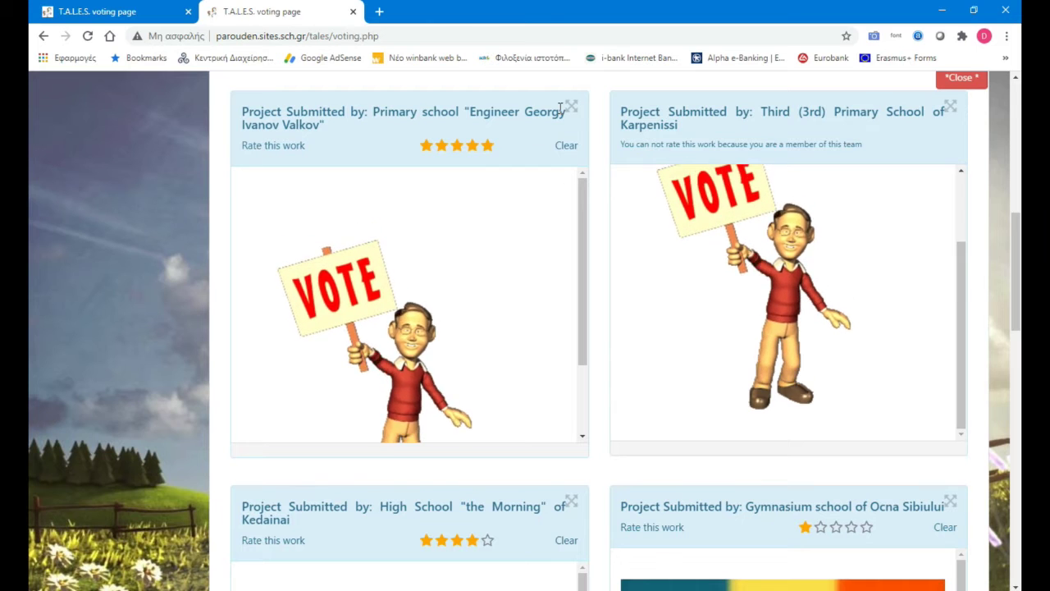
{"action": "left_click", "coordinate": [629, 205]}
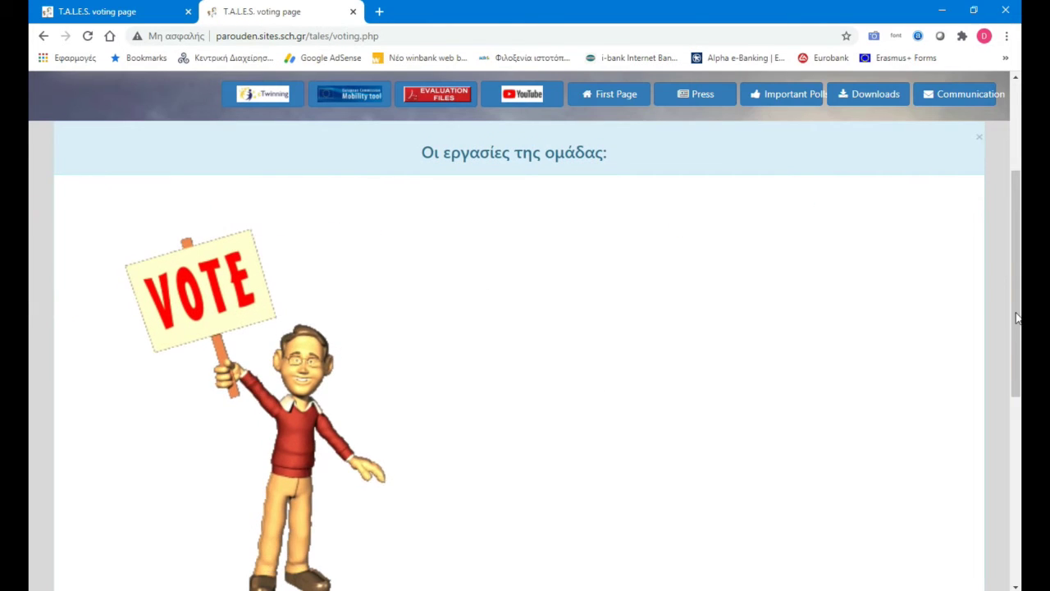
{"action": "left_click_drag", "start_coordinate": [1008, 330], "coordinate": [1013, 450]}
{"action": "left_click", "coordinate": [950, 489]}
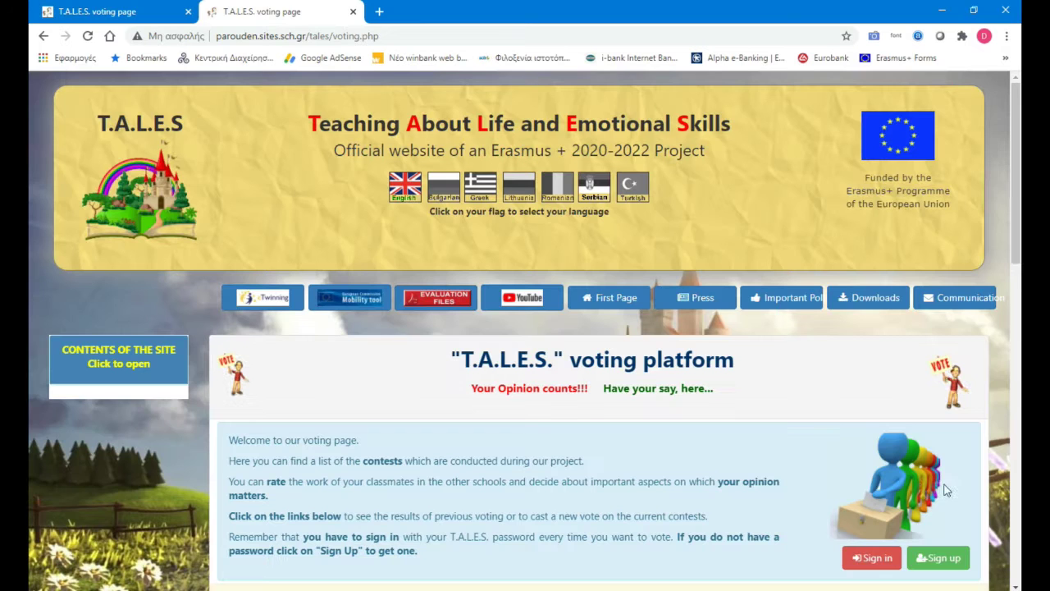
{"action": "left_click_drag", "start_coordinate": [1017, 192], "coordinate": [997, 492]}
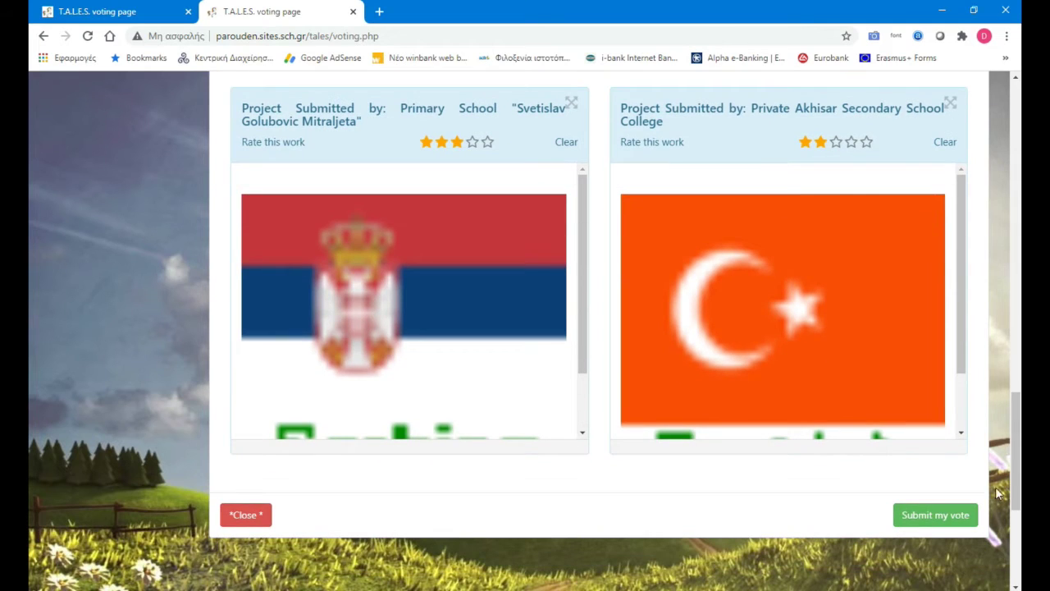
{"action": "left_click", "coordinate": [929, 517]}
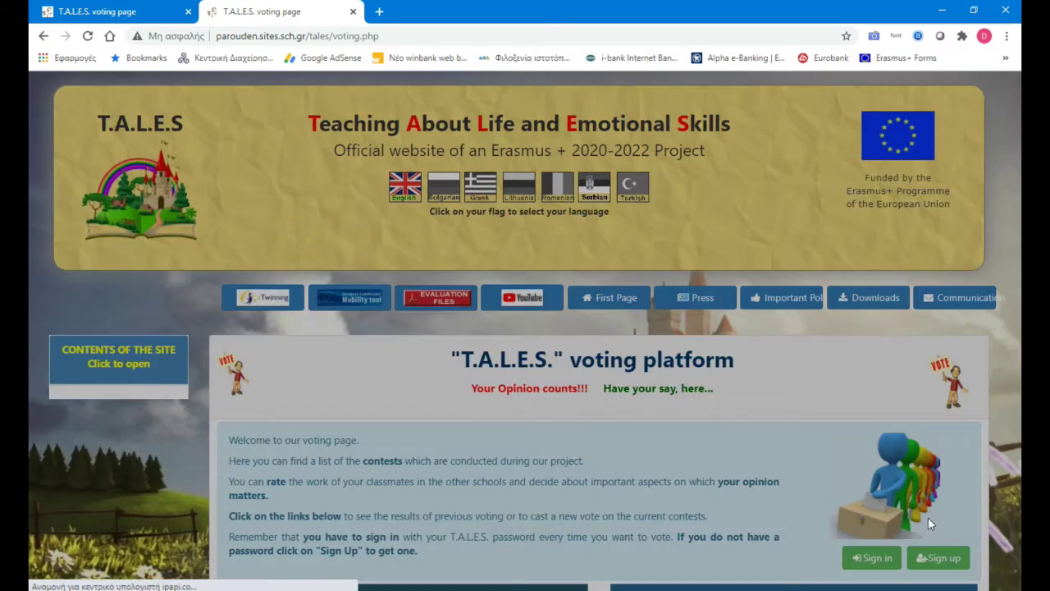
Step: Dismiss the vote confirmation and switch the page to English
{"action": "left_click", "coordinate": [683, 237]}
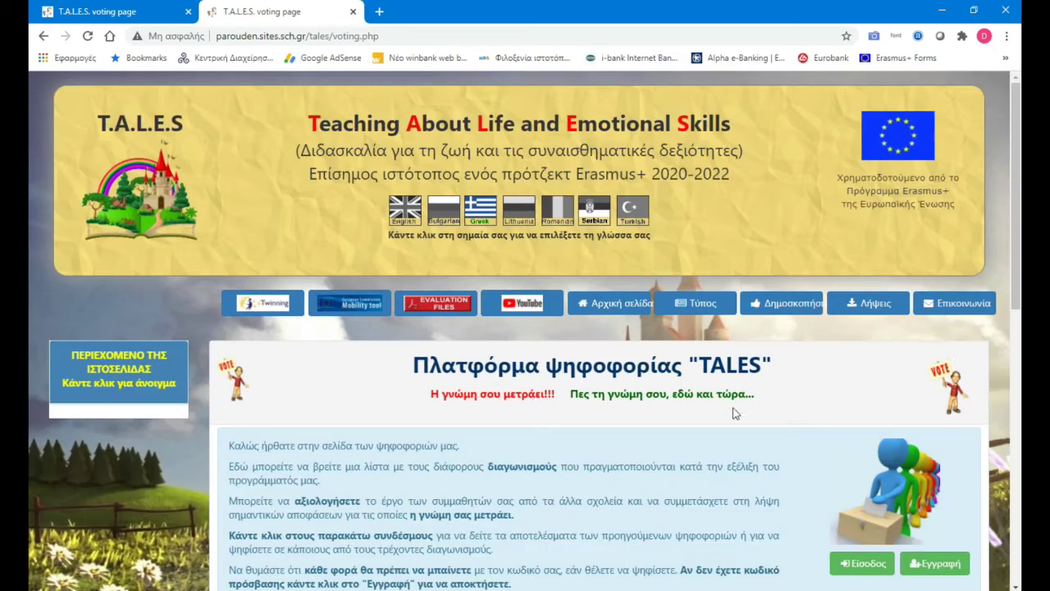
{"action": "scroll", "coordinate": [994, 418], "scroll_direction": "down", "scroll_amount": 4}
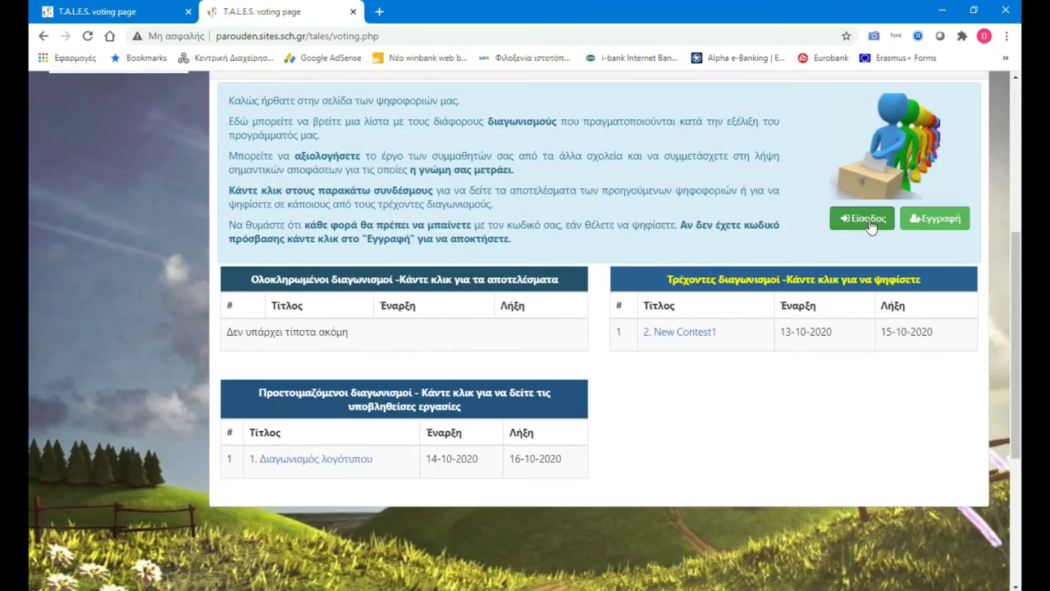
{"action": "scroll", "coordinate": [476, 296], "scroll_direction": "up", "scroll_amount": 4}
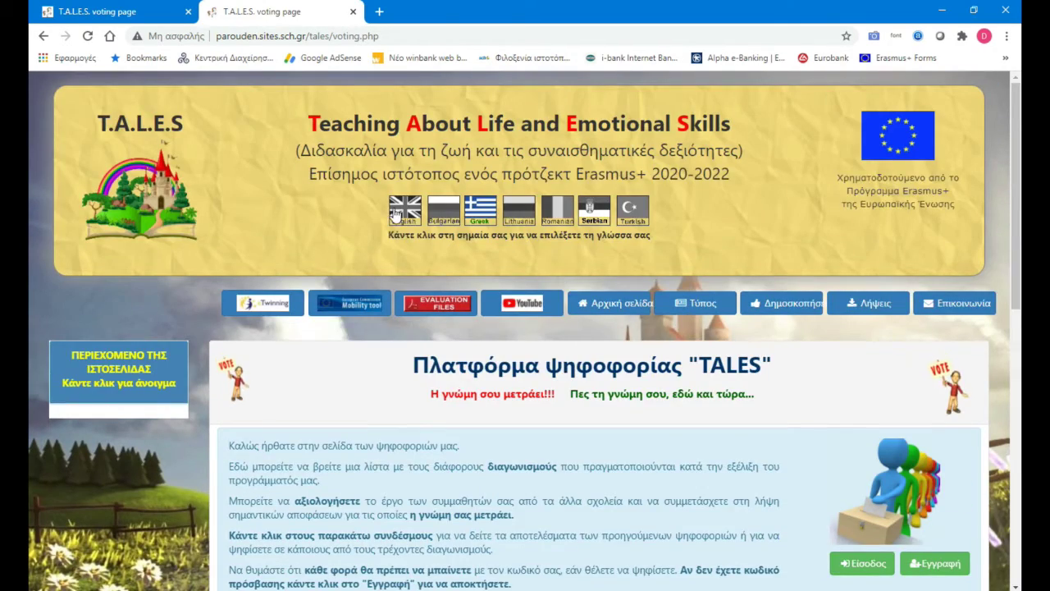
{"action": "left_click", "coordinate": [400, 212]}
Step: Try signing in with a pupil username and password, then dismiss the wrong-code warning
{"action": "left_click", "coordinate": [875, 562]}
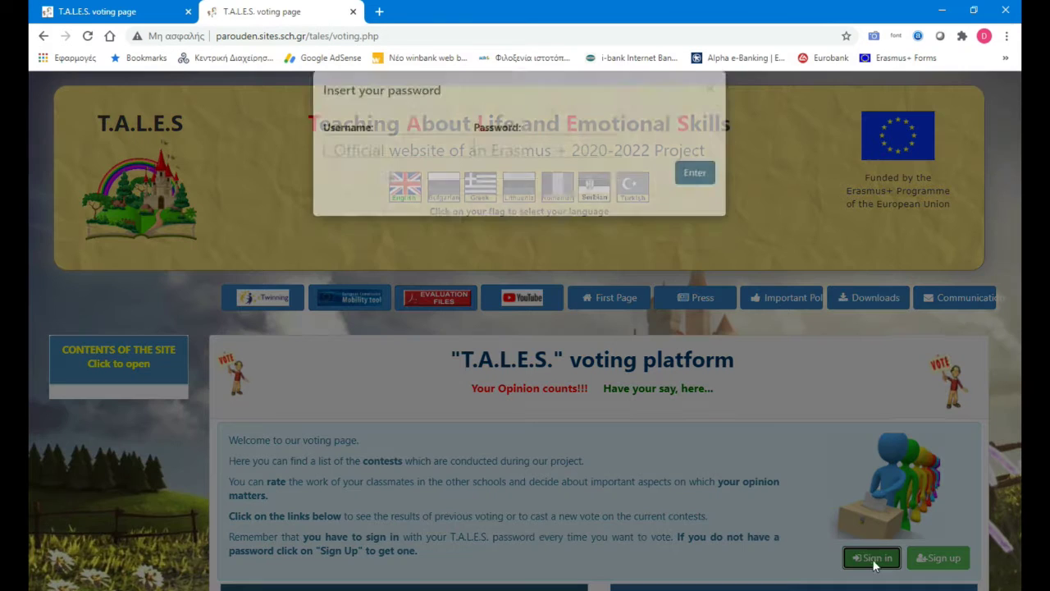
{"action": "left_click", "coordinate": [451, 172]}
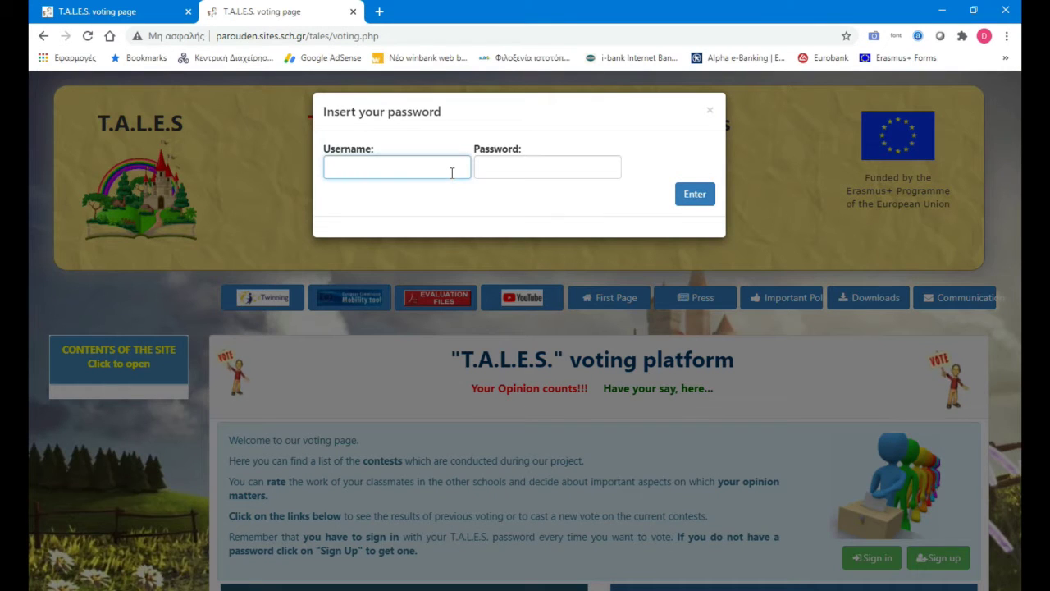
{"action": "type", "text": "GREPUP2"}
{"action": "key", "text": "Tab"}
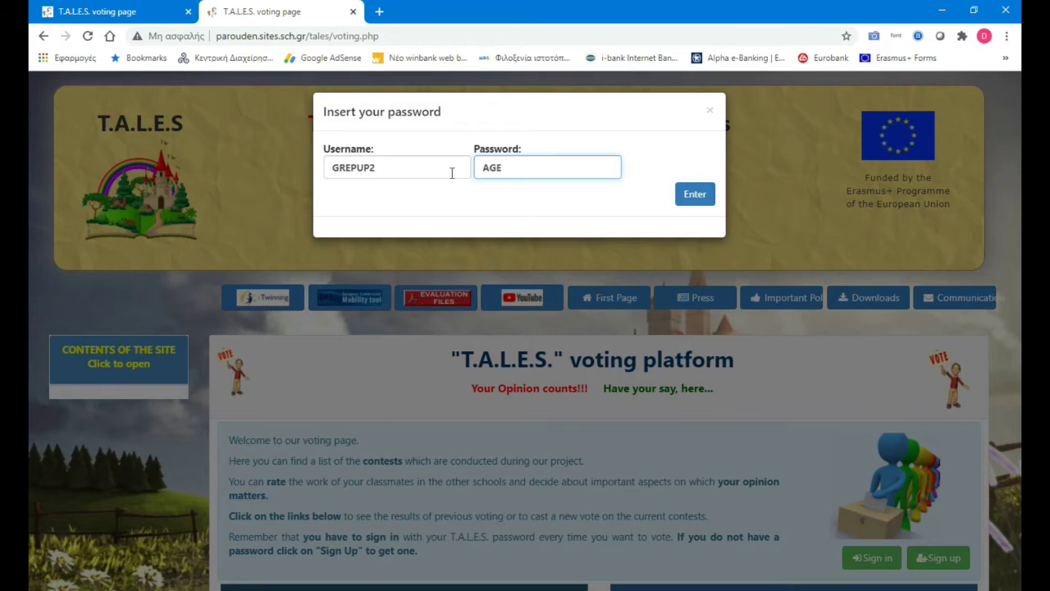
{"action": "left_click", "coordinate": [706, 195]}
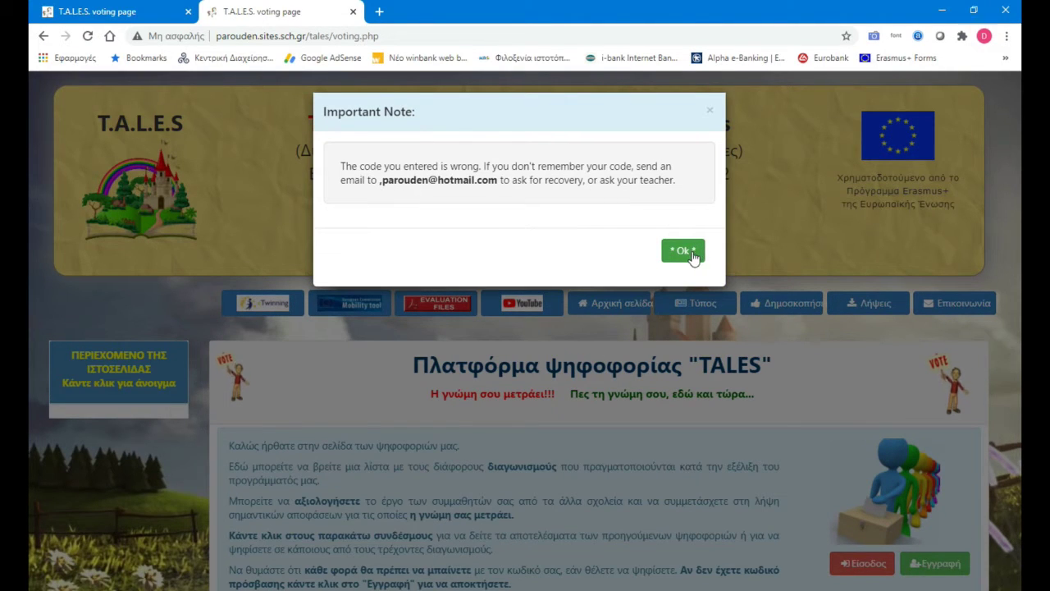
{"action": "left_click", "coordinate": [683, 251]}
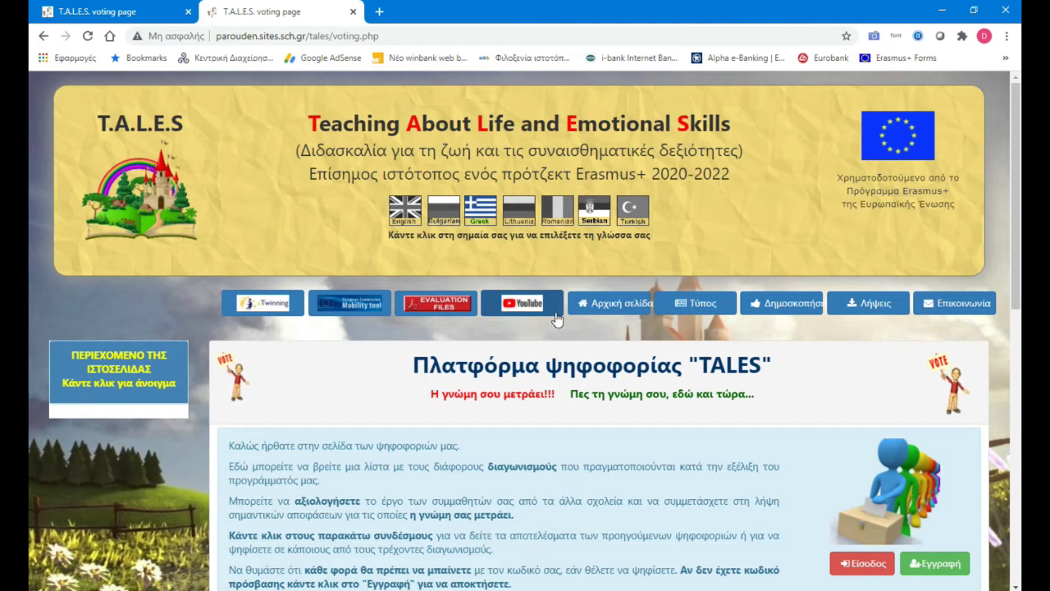
Step: Reopen the Είσοδος form, enter a different pupil account's username and password, and submit
{"action": "left_click", "coordinate": [854, 556]}
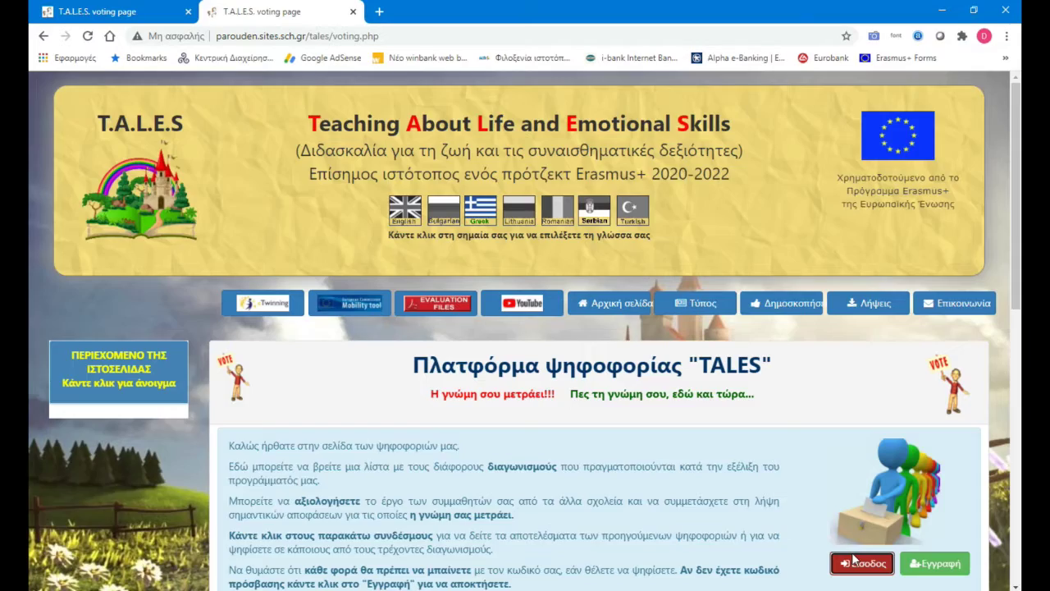
{"action": "left_click", "coordinate": [394, 165]}
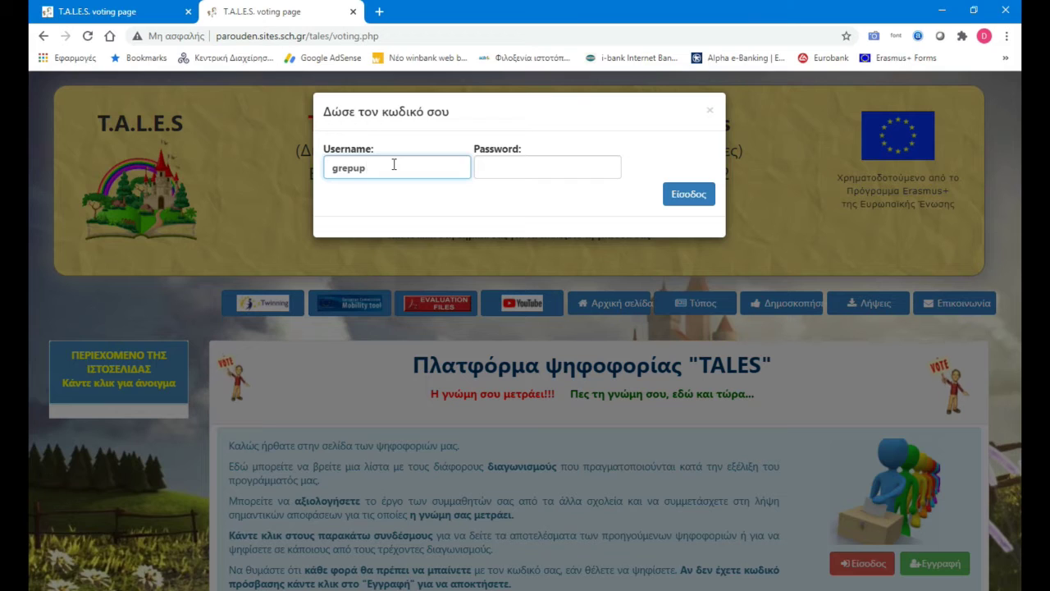
{"action": "key", "text": "Tab"}
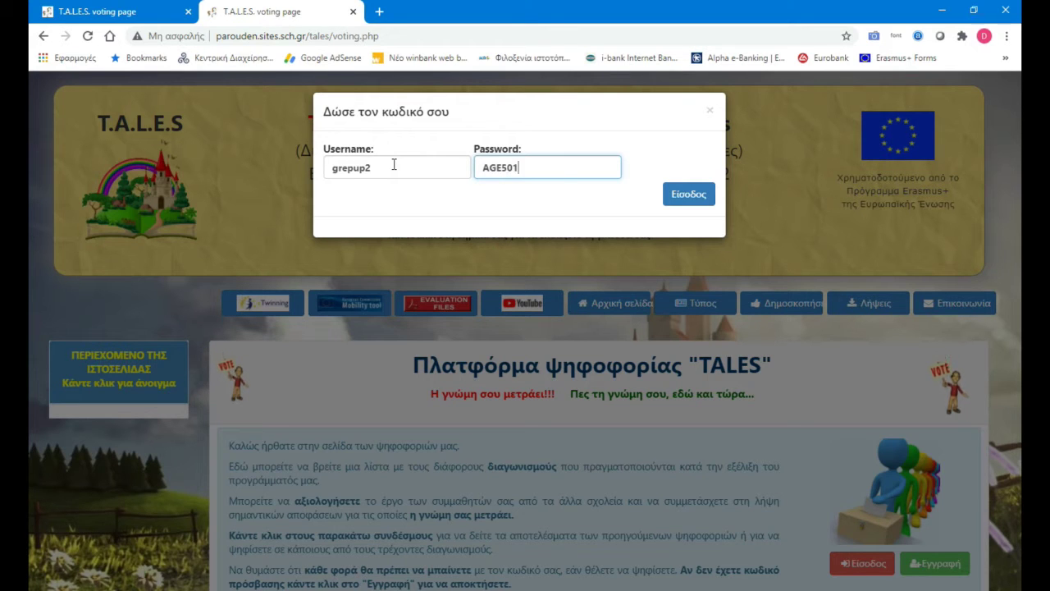
{"action": "left_click", "coordinate": [698, 194]}
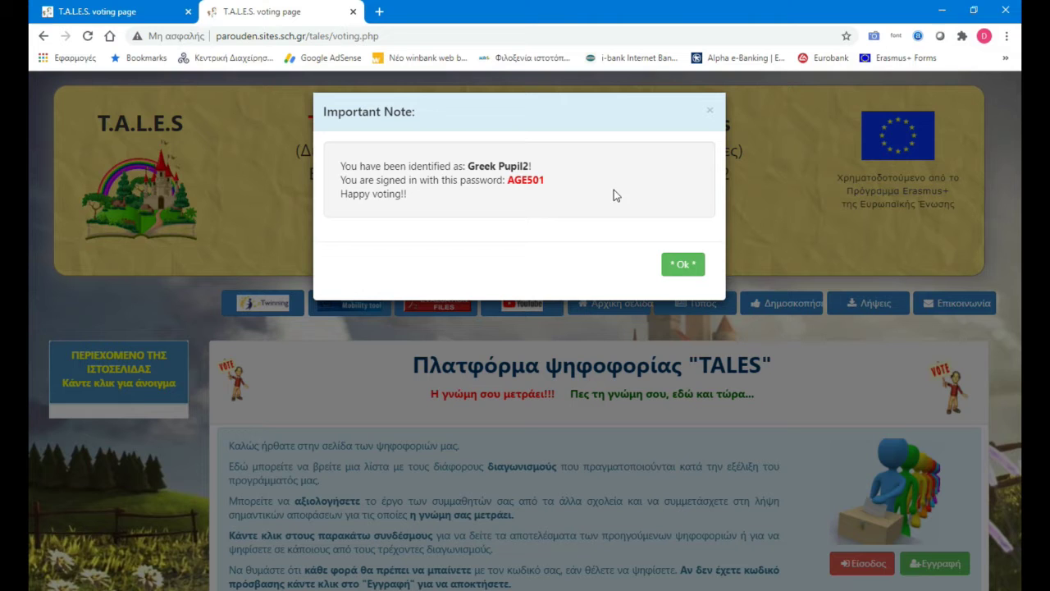
Step: Dismiss the sign-in note, open 2. New Contest1, confirm the team and open its voting panel
{"action": "left_click", "coordinate": [684, 265]}
{"action": "scroll", "coordinate": [735, 422], "scroll_direction": "down", "scroll_amount": 3}
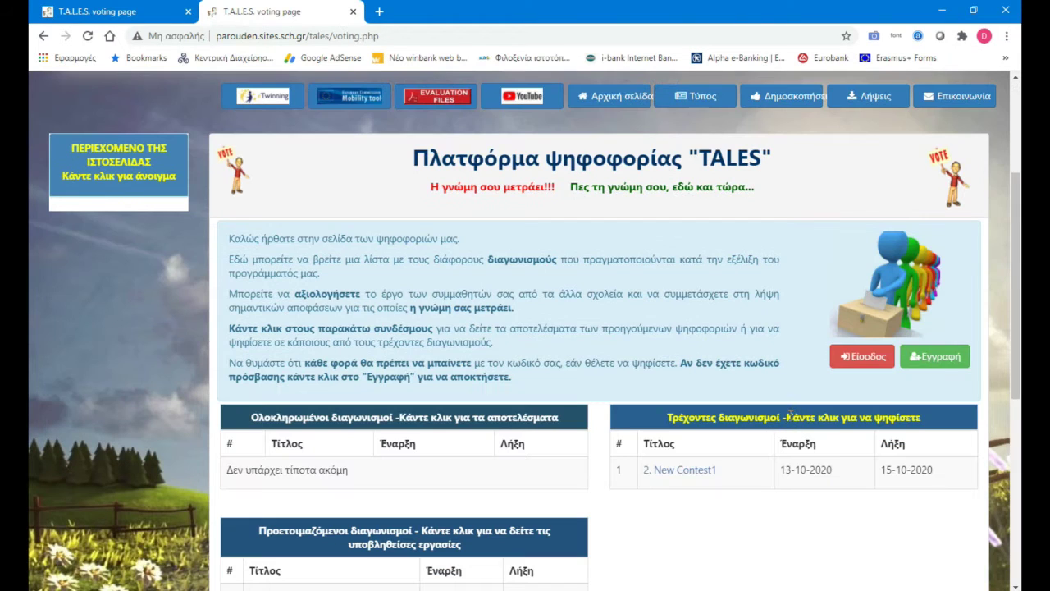
{"action": "left_click", "coordinate": [666, 474]}
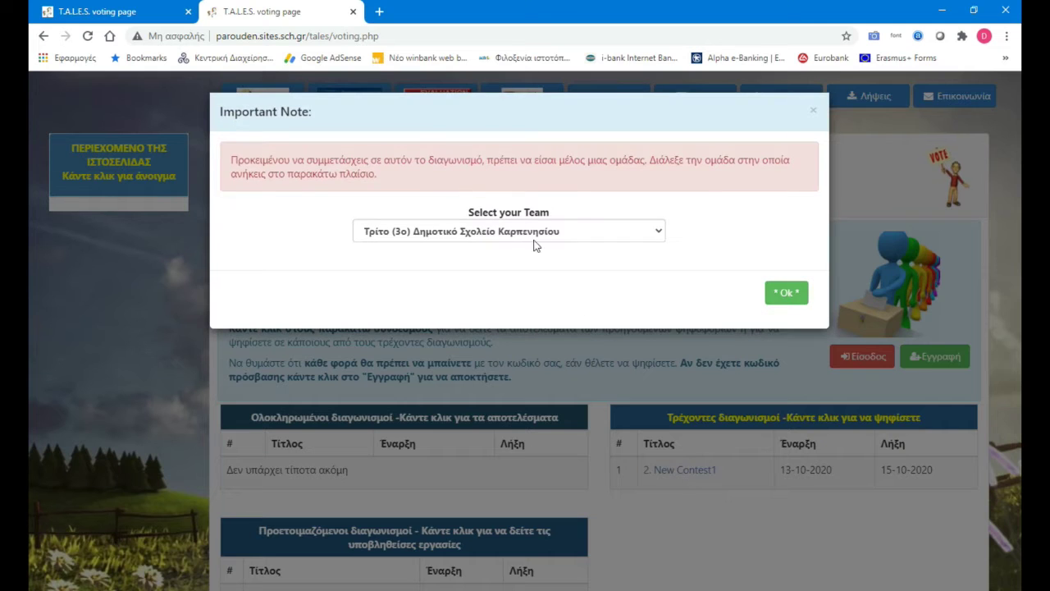
{"action": "left_click", "coordinate": [784, 294]}
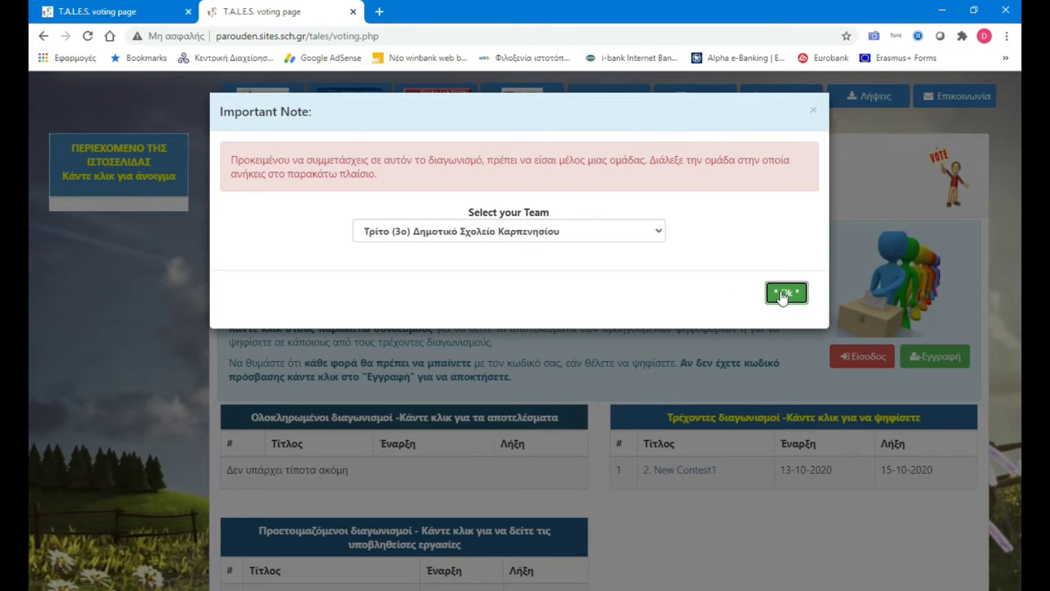
{"action": "scroll", "coordinate": [737, 517], "scroll_direction": "down", "scroll_amount": 4}
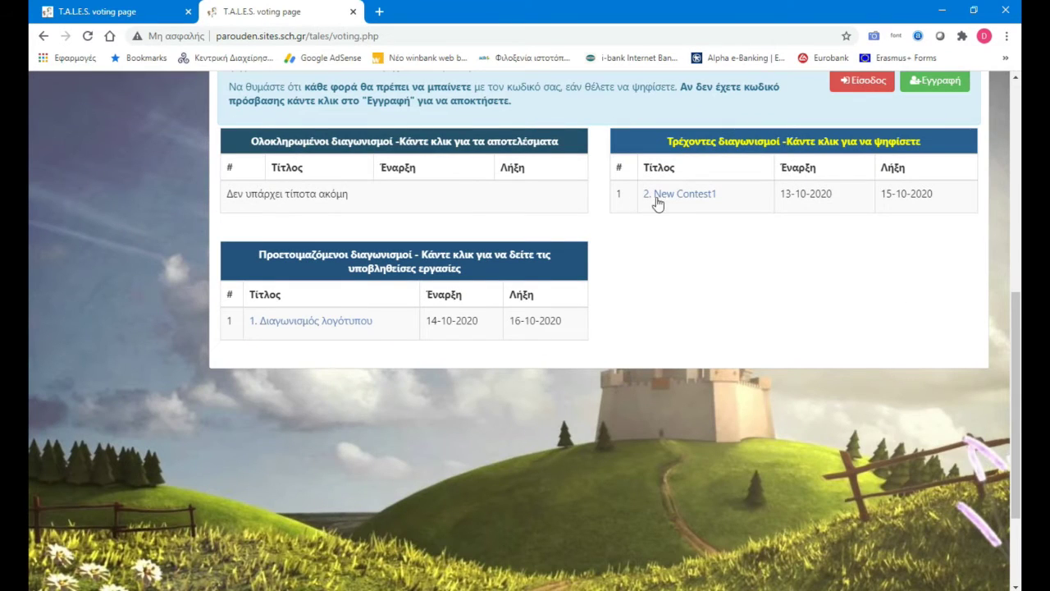
{"action": "left_click", "coordinate": [674, 196]}
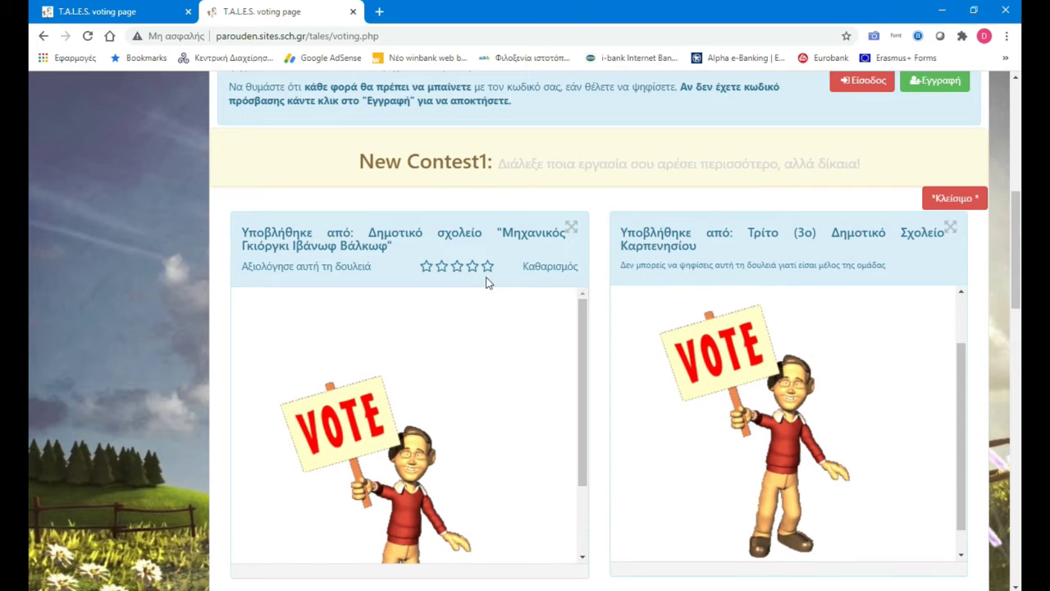
Step: Rate Valkov 1, Kedainai 5, Svetislav Golubovic 2 and Akhisar 4 stars, then submit the vote
{"action": "left_click", "coordinate": [487, 266]}
{"action": "left_click", "coordinate": [427, 268]}
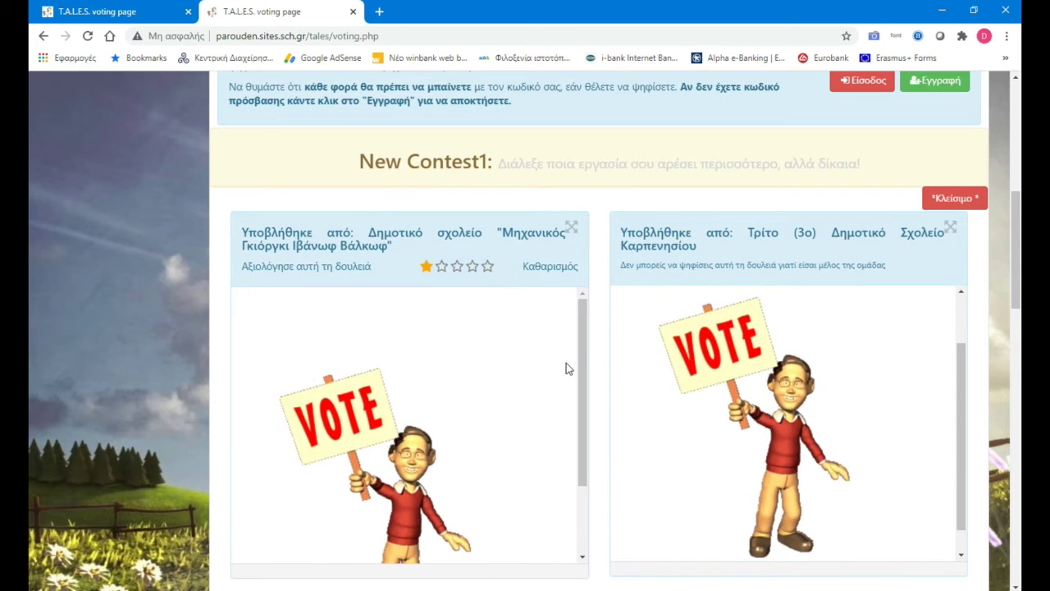
{"action": "scroll", "coordinate": [606, 399], "scroll_direction": "down", "scroll_amount": 2}
{"action": "scroll", "coordinate": [606, 403], "scroll_direction": "down", "scroll_amount": 3}
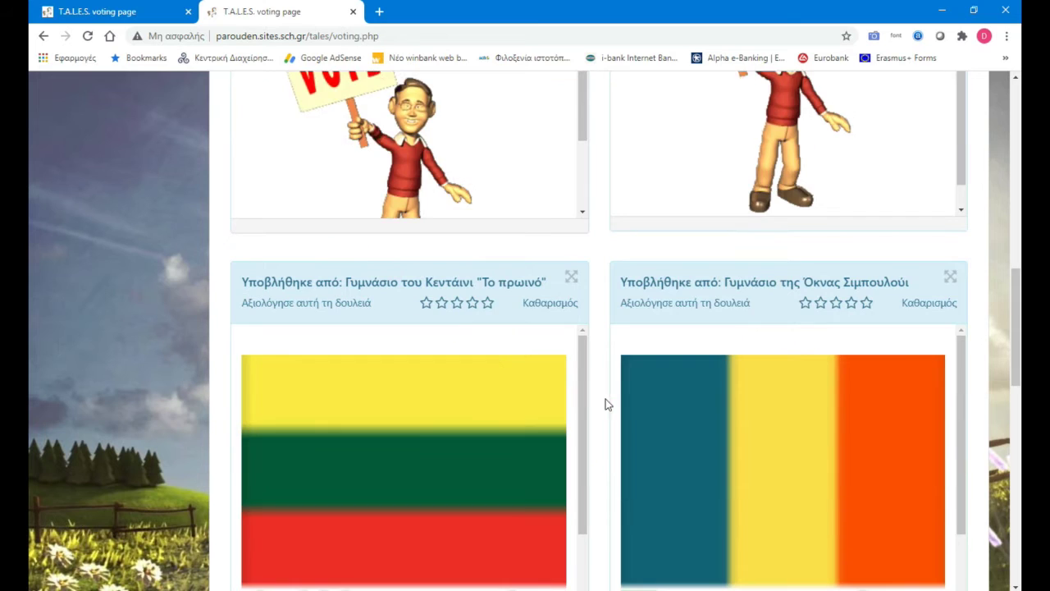
{"action": "left_click", "coordinate": [487, 302]}
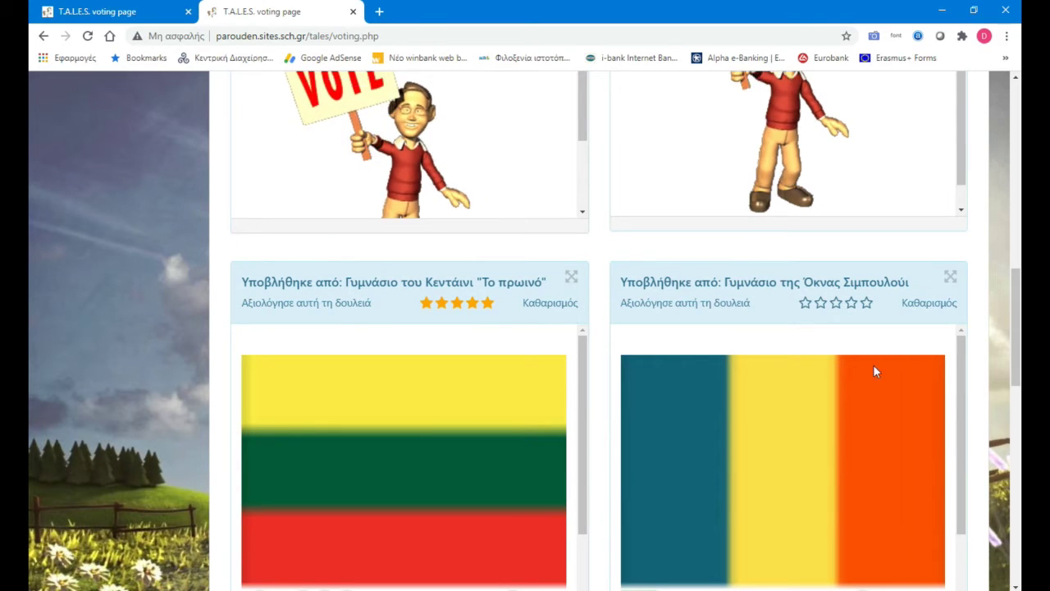
{"action": "left_click", "coordinate": [835, 303]}
{"action": "scroll", "coordinate": [976, 373], "scroll_direction": "down", "scroll_amount": 5}
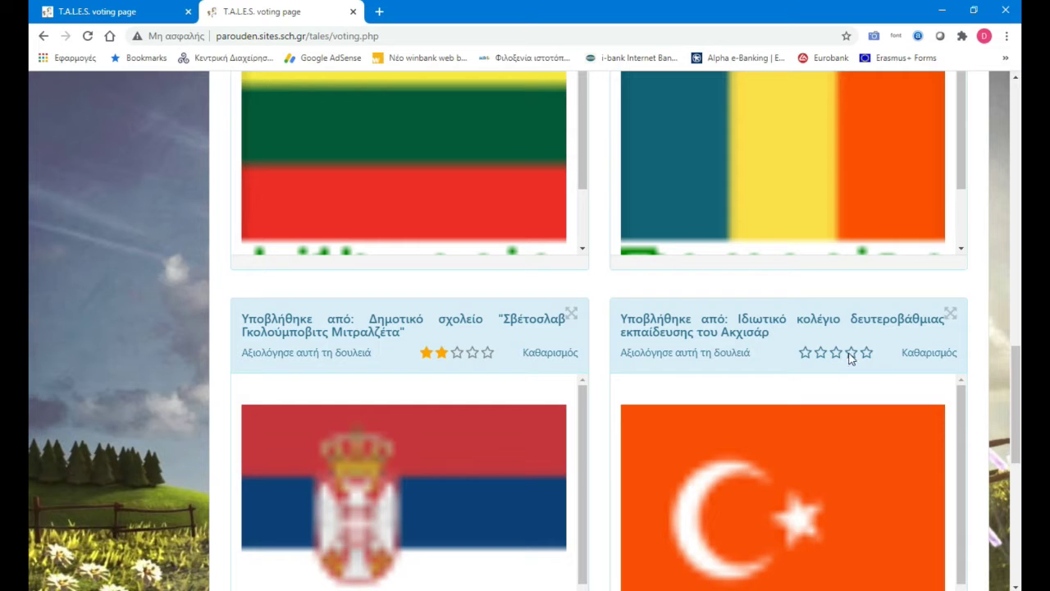
{"action": "scroll", "coordinate": [982, 402], "scroll_direction": "down", "scroll_amount": 4}
{"action": "left_click", "coordinate": [931, 583]}
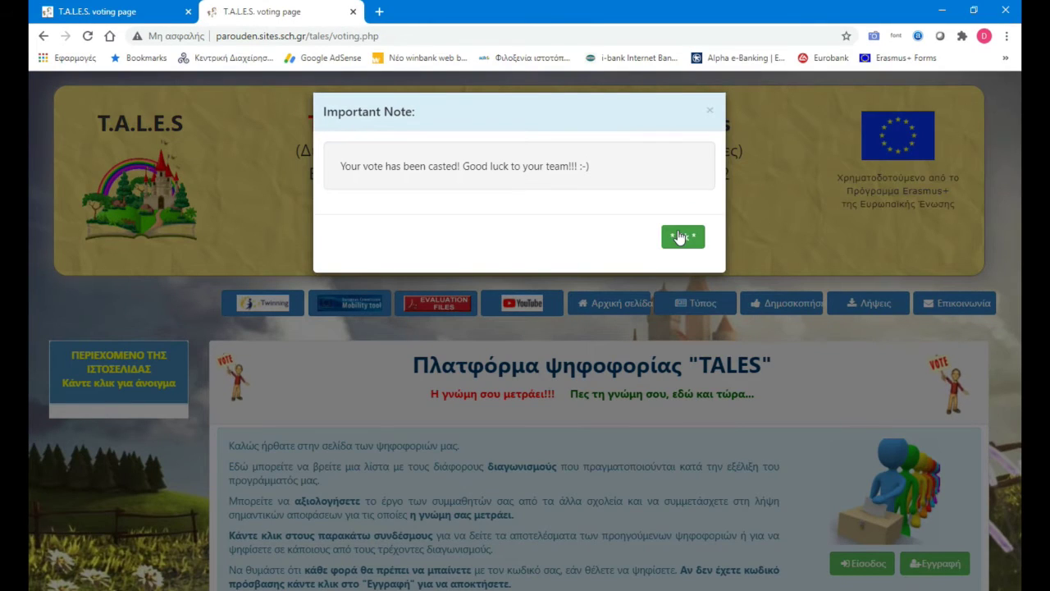
{"action": "left_click", "coordinate": [679, 235]}
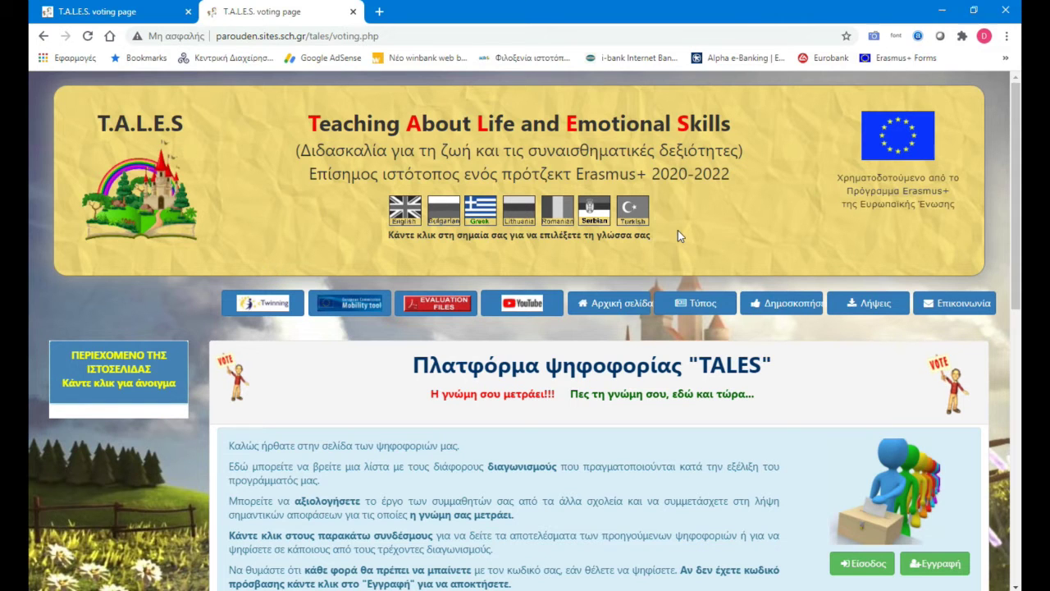
Step: Sign in with another team member's username and password, then acknowledge the sign-in confirmation
{"action": "scroll", "coordinate": [1007, 328], "scroll_direction": "down", "scroll_amount": 4}
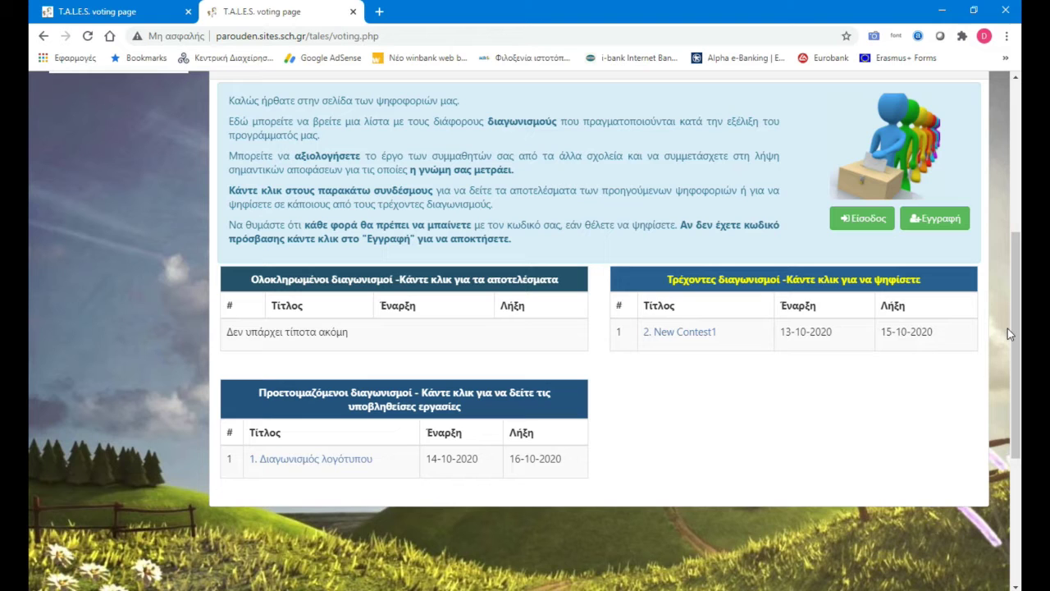
{"action": "scroll", "coordinate": [1007, 328], "scroll_direction": "up", "scroll_amount": 4}
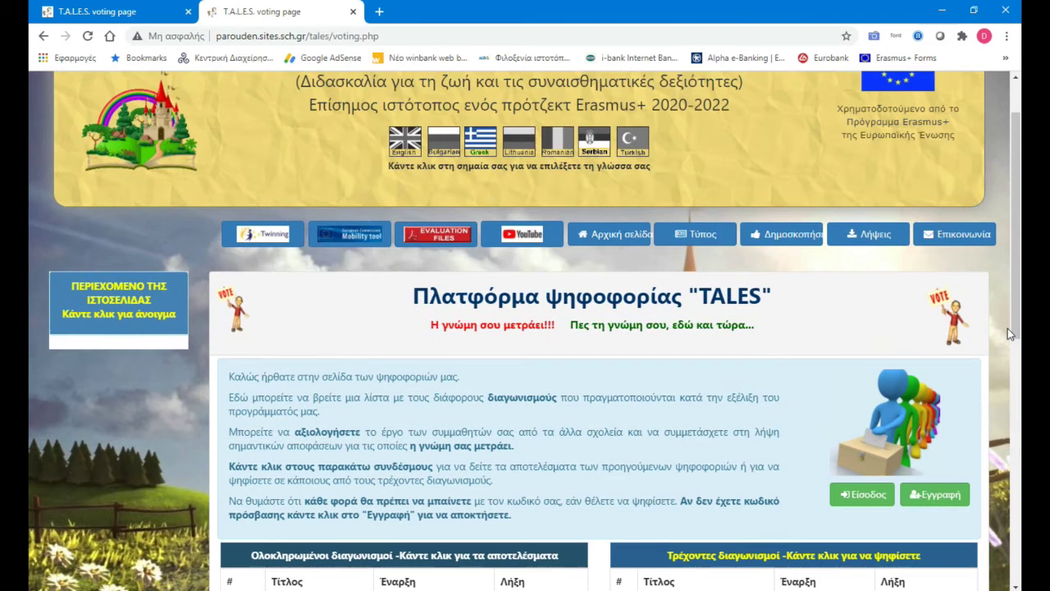
{"action": "scroll", "coordinate": [1008, 328], "scroll_direction": "down", "scroll_amount": 2}
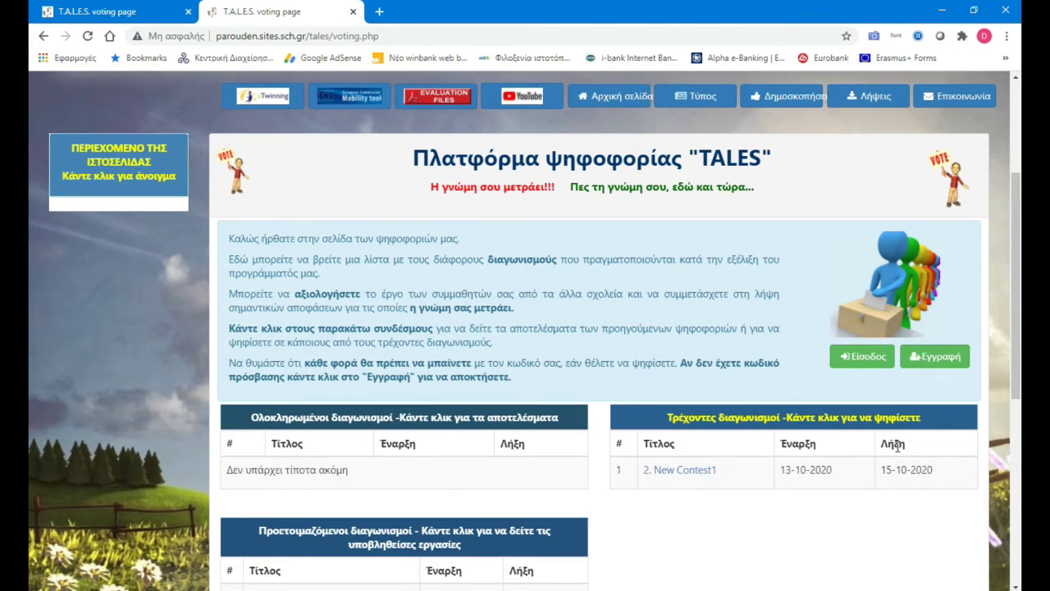
{"action": "left_click", "coordinate": [862, 356]}
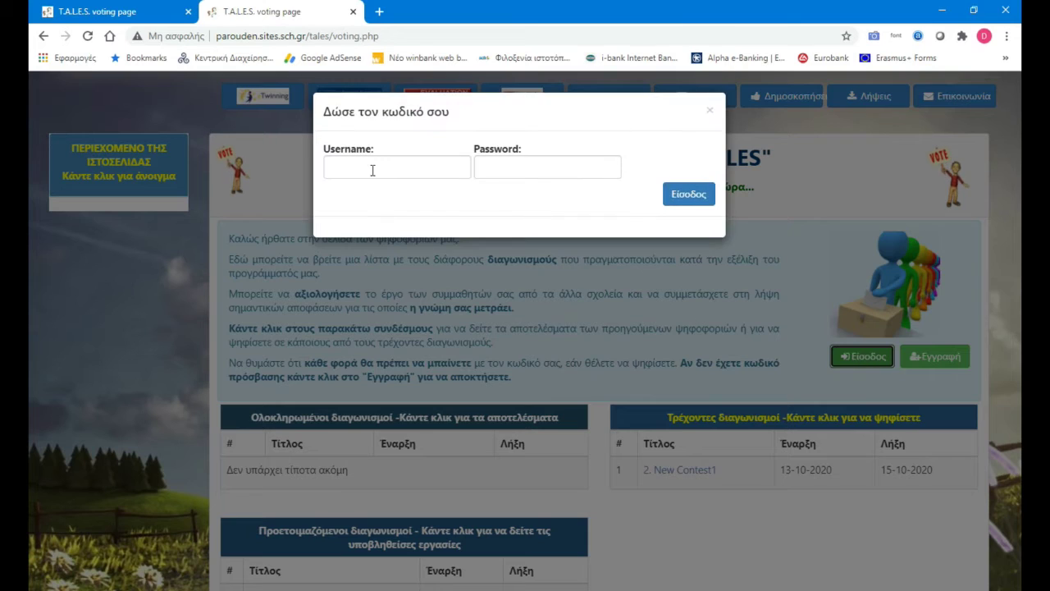
{"action": "left_click", "coordinate": [372, 171]}
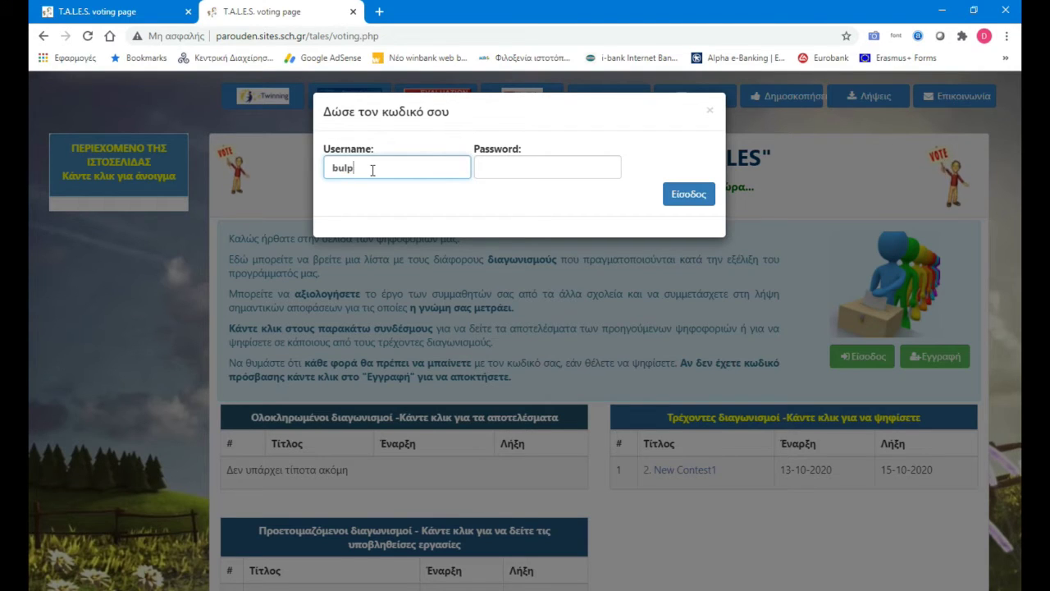
{"action": "key", "text": "Tab"}
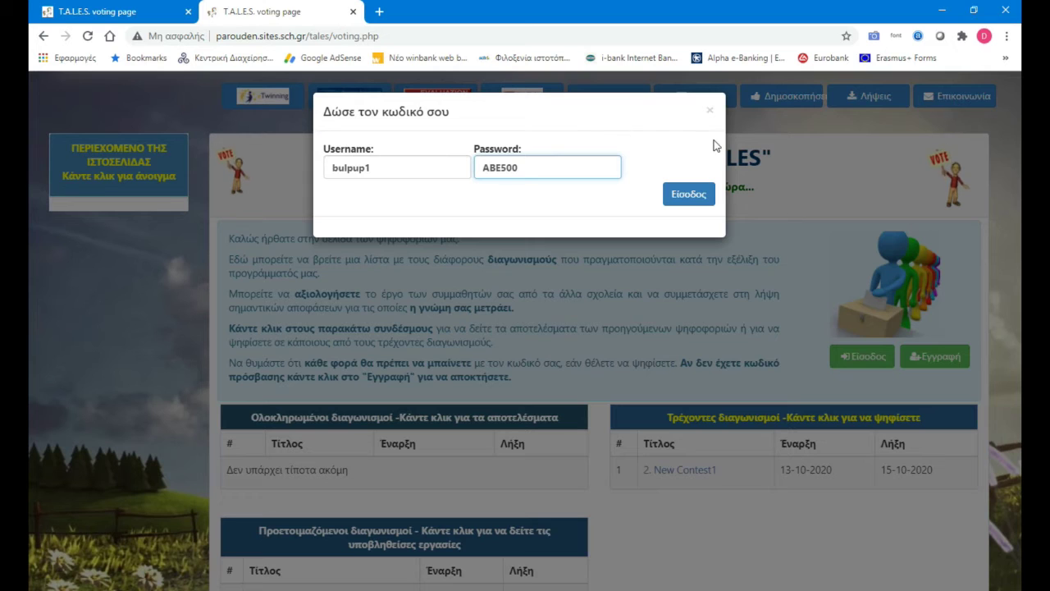
{"action": "left_click", "coordinate": [703, 194]}
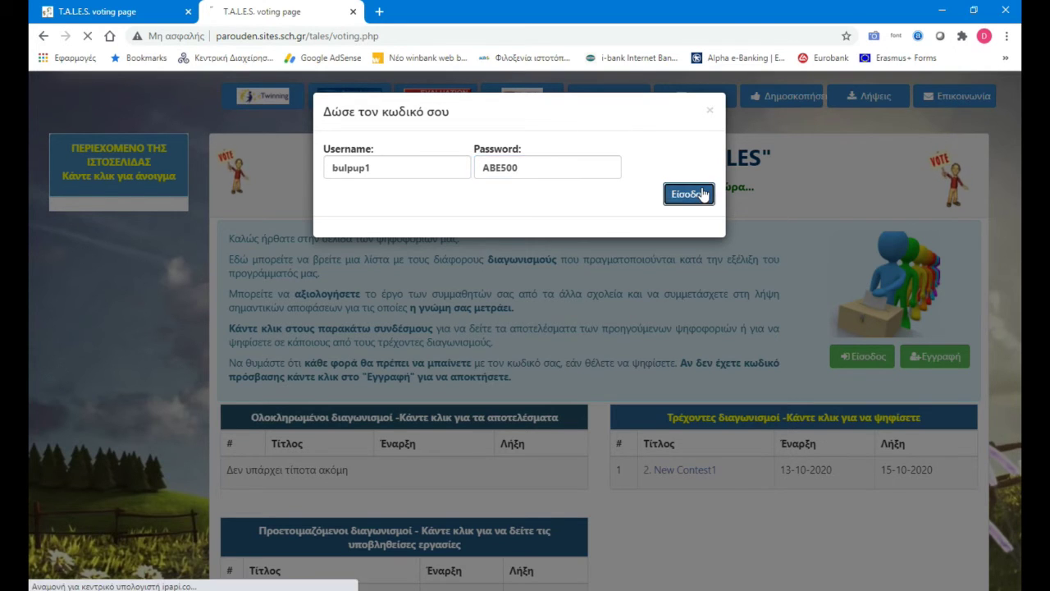
{"action": "left_click", "coordinate": [684, 264]}
{"action": "scroll", "coordinate": [857, 493], "scroll_direction": "down", "scroll_amount": 2}
{"action": "scroll", "coordinate": [857, 492], "scroll_direction": "down", "scroll_amount": 2}
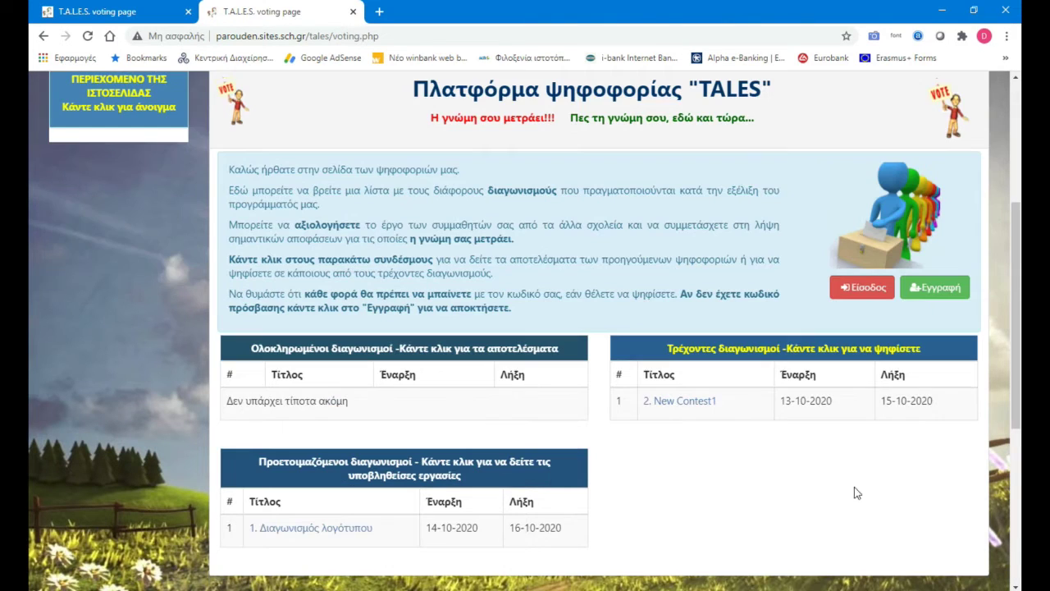
Step: Open New Contest1, acknowledge the team-selection notice, and switch the page to Bulgarian
{"action": "left_click", "coordinate": [679, 401]}
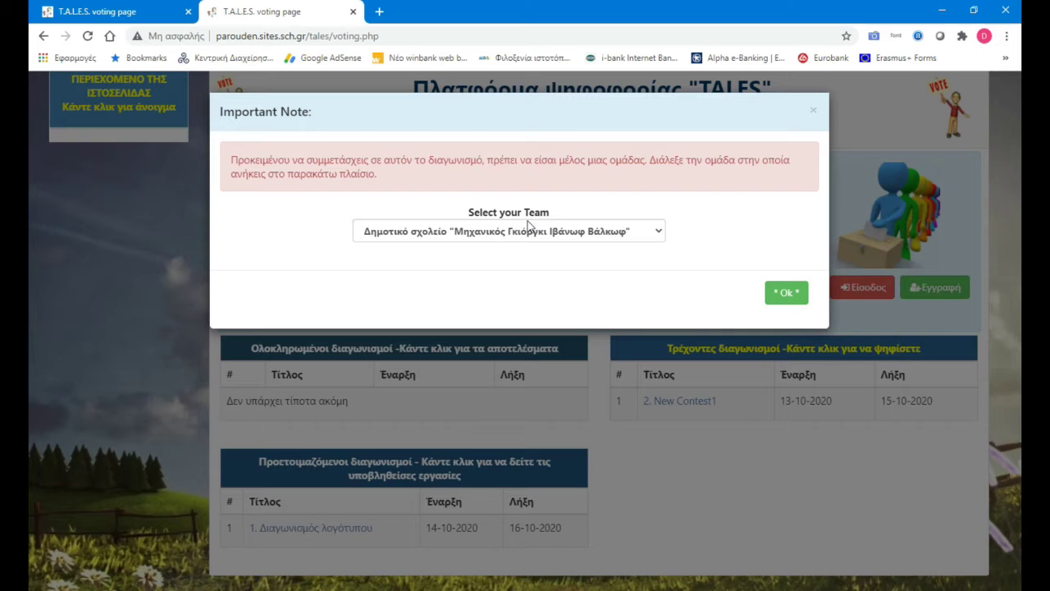
{"action": "left_click", "coordinate": [775, 294]}
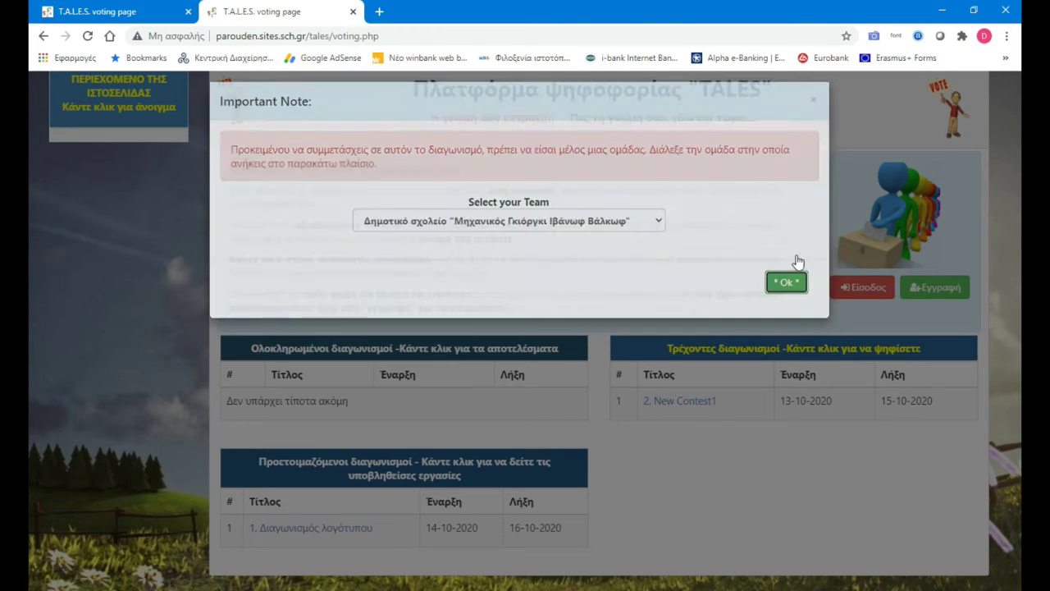
{"action": "scroll", "coordinate": [864, 251], "scroll_direction": "up", "scroll_amount": 3}
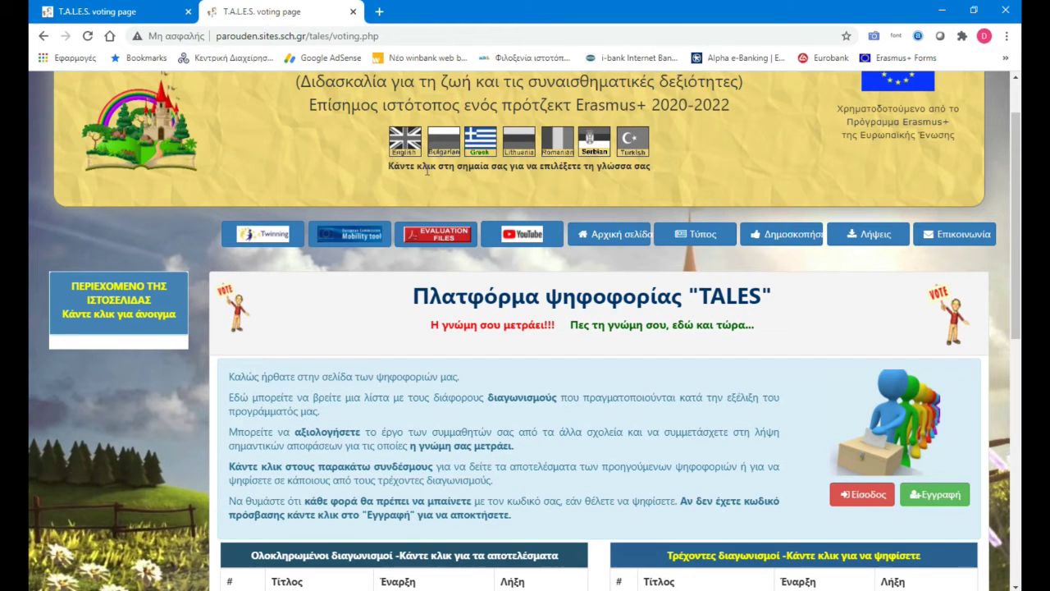
{"action": "left_click", "coordinate": [460, 152]}
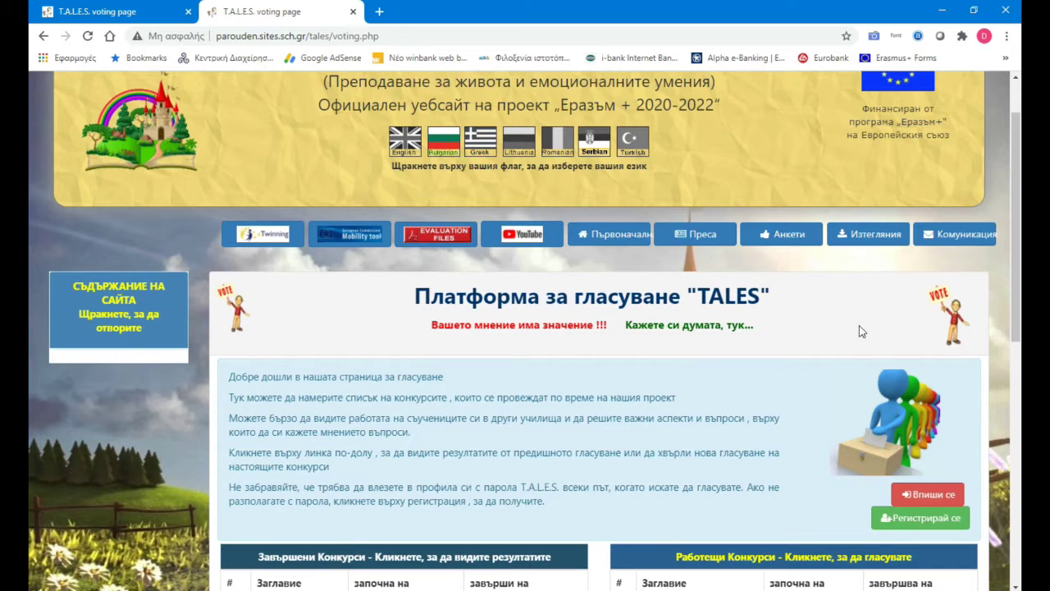
Step: Reopen New Contest1 in Bulgarian, keep the same school as voting team, and confirm
{"action": "scroll", "coordinate": [836, 312], "scroll_direction": "down", "scroll_amount": 1}
{"action": "scroll", "coordinate": [820, 459], "scroll_direction": "down", "scroll_amount": 1}
{"action": "left_click", "coordinate": [666, 479]}
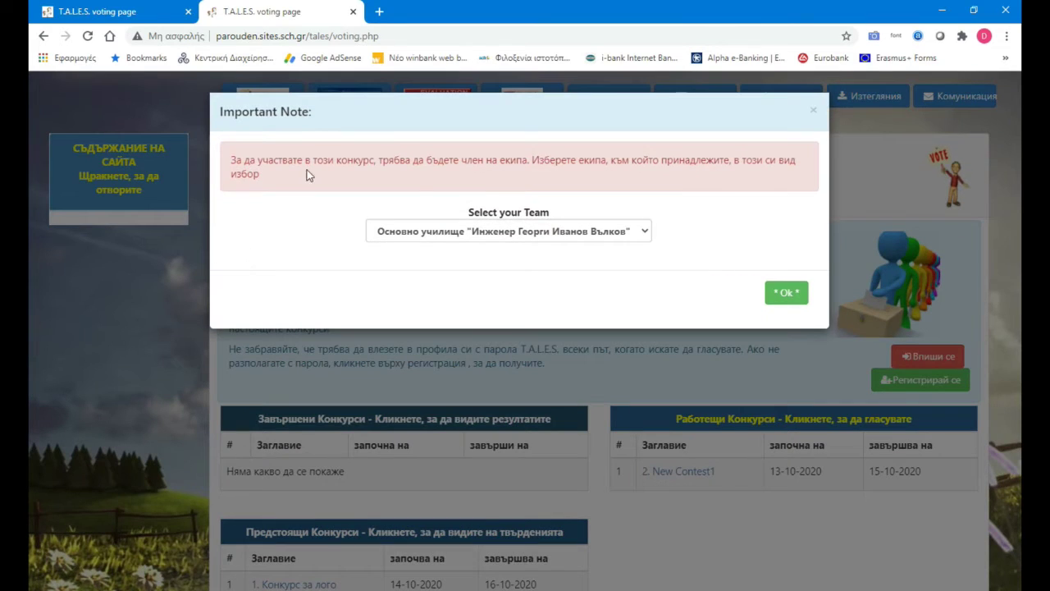
{"action": "left_click", "coordinate": [417, 236]}
{"action": "left_click", "coordinate": [412, 238]}
{"action": "left_click", "coordinate": [785, 294]}
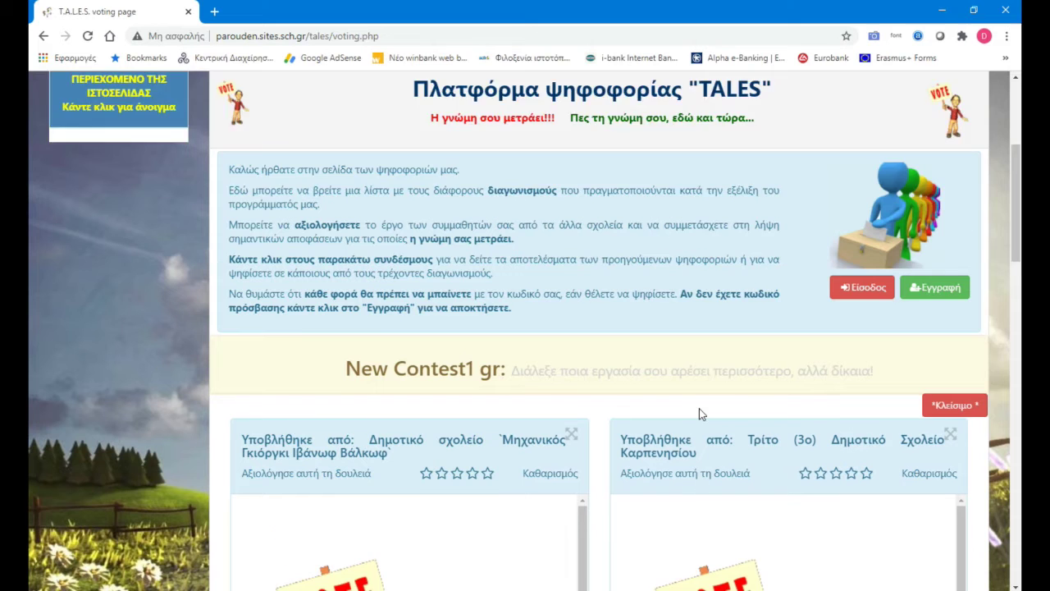
Step: Give the Valkov school's entry one star and the Karpenisi school's entry five stars
{"action": "scroll", "coordinate": [699, 407], "scroll_direction": "down", "scroll_amount": 2}
{"action": "scroll", "coordinate": [594, 395], "scroll_direction": "down", "scroll_amount": 2}
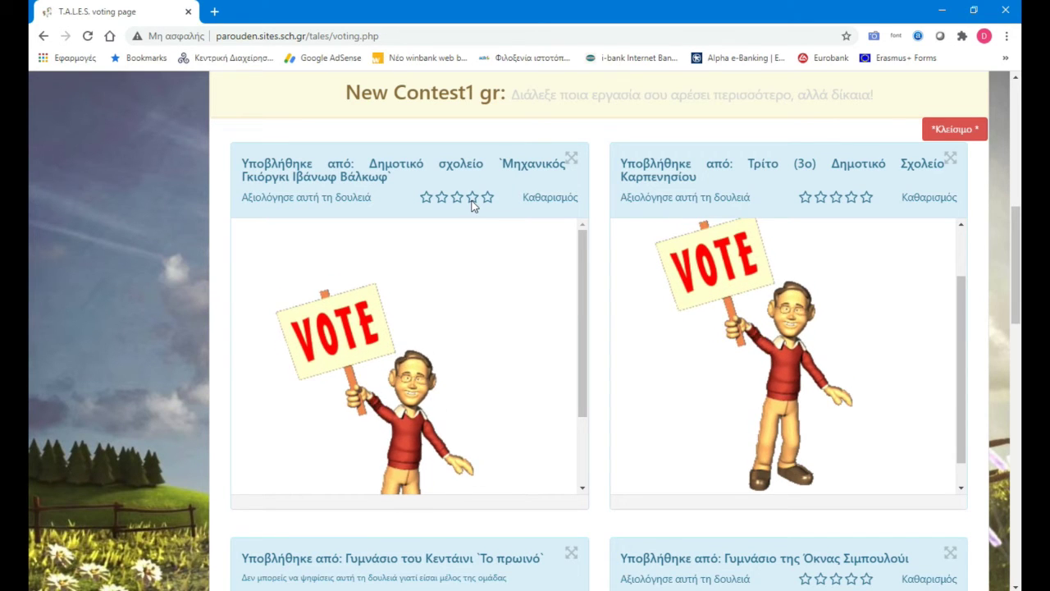
{"action": "left_click", "coordinate": [426, 197]}
{"action": "left_click", "coordinate": [866, 196]}
Step: Give the Akhisar college's entry two stars after the stars-used warning, and submit the vote
{"action": "scroll", "coordinate": [1005, 247], "scroll_direction": "down", "scroll_amount": 7}
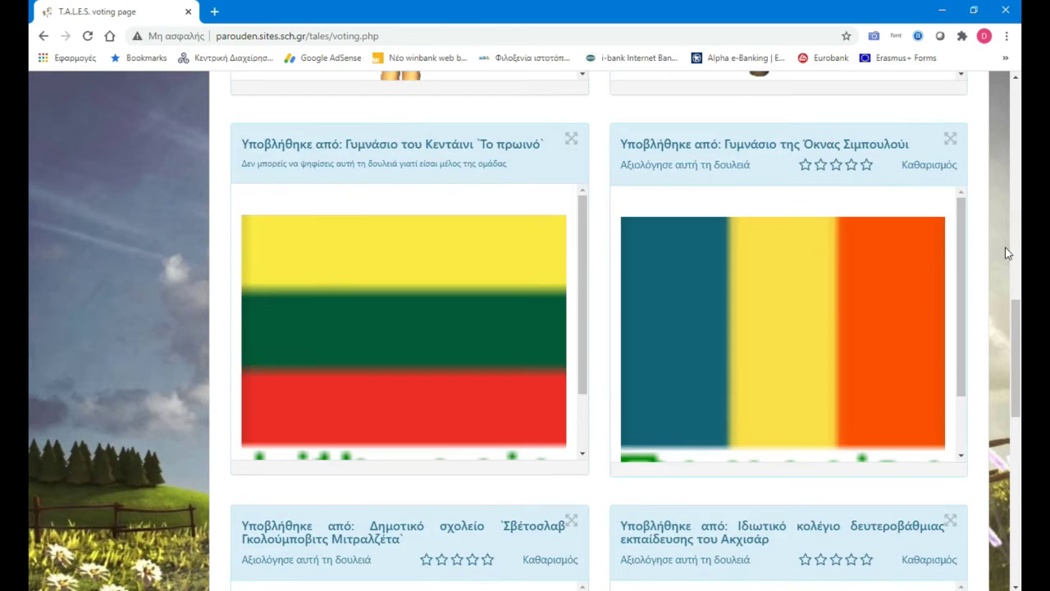
{"action": "scroll", "coordinate": [530, 232], "scroll_direction": "up", "scroll_amount": 1}
{"action": "scroll", "coordinate": [530, 232], "scroll_direction": "up", "scroll_amount": 1}
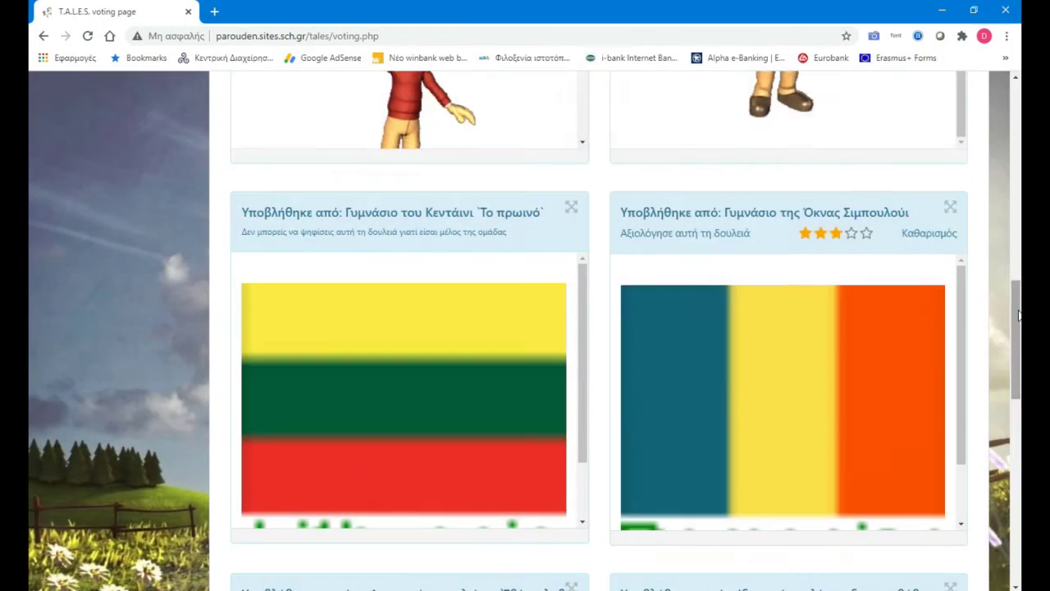
{"action": "scroll", "coordinate": [753, 338], "scroll_direction": "down", "scroll_amount": 6}
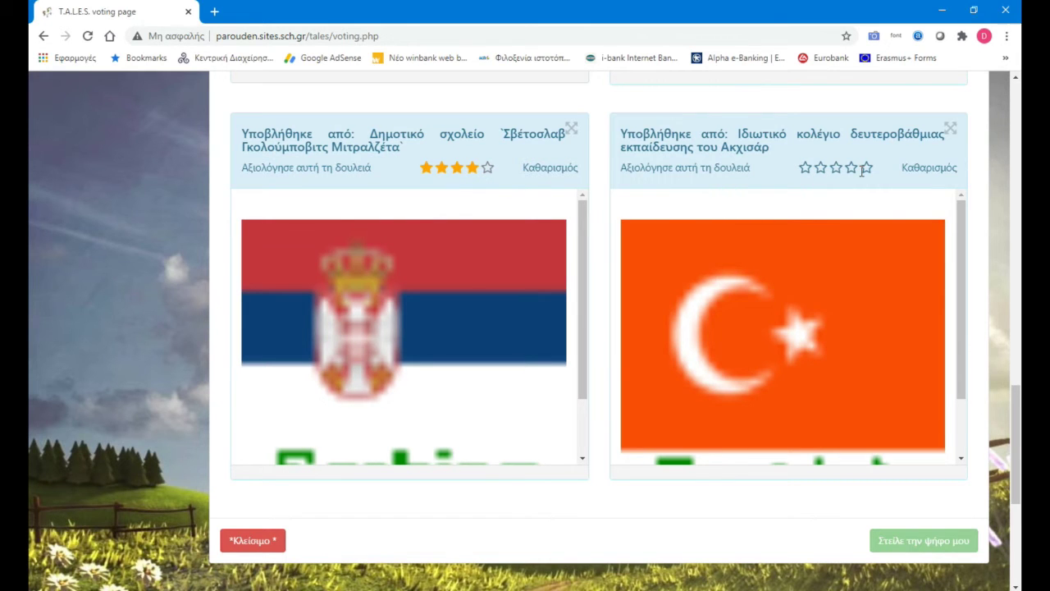
{"action": "left_click", "coordinate": [863, 171]}
{"action": "left_click", "coordinate": [684, 250]}
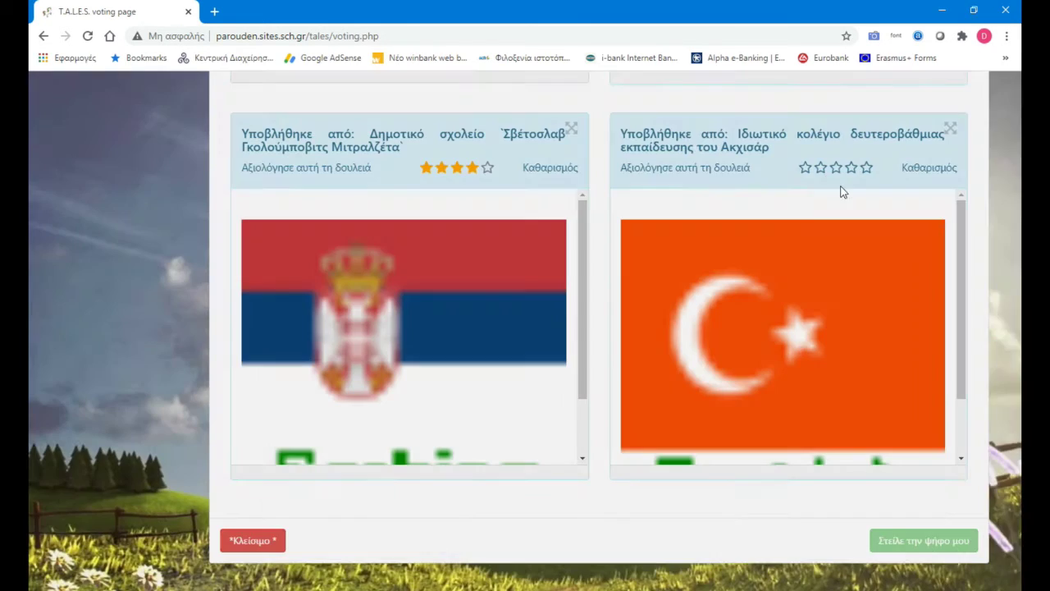
{"action": "left_click", "coordinate": [821, 170]}
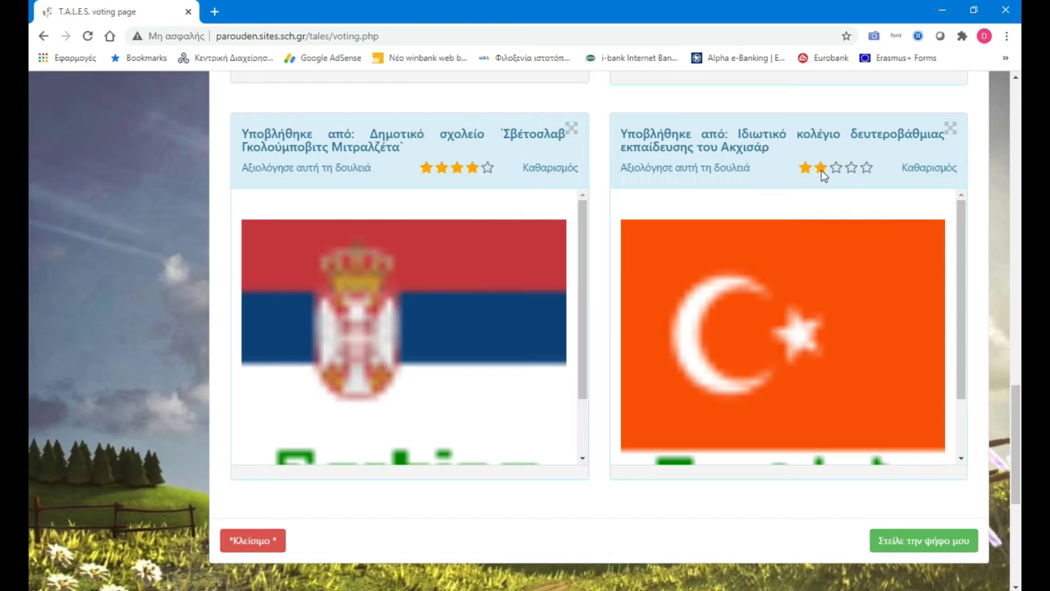
{"action": "left_click", "coordinate": [935, 541]}
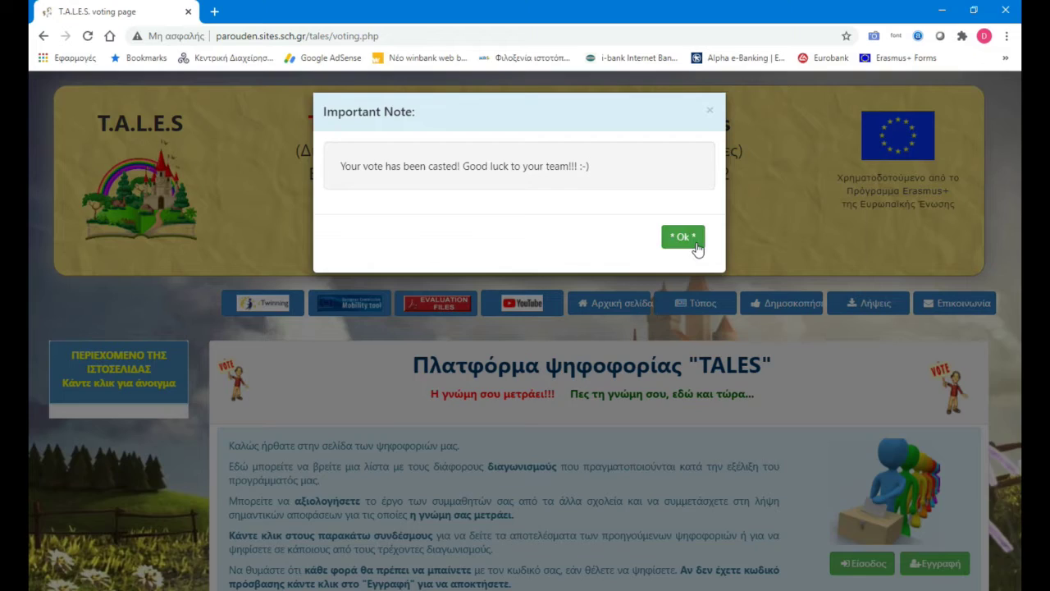
Step: Dismiss the vote-cast confirmation and scroll down to the contest tables with New Contest1 finished
{"action": "left_click", "coordinate": [694, 244]}
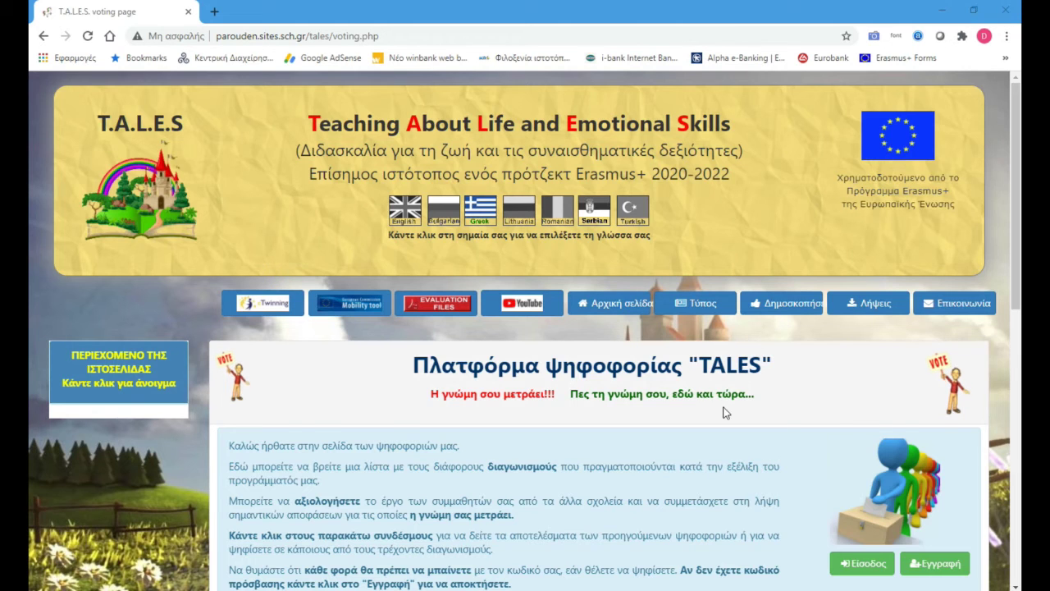
{"action": "scroll", "coordinate": [725, 410], "scroll_direction": "down", "scroll_amount": 4}
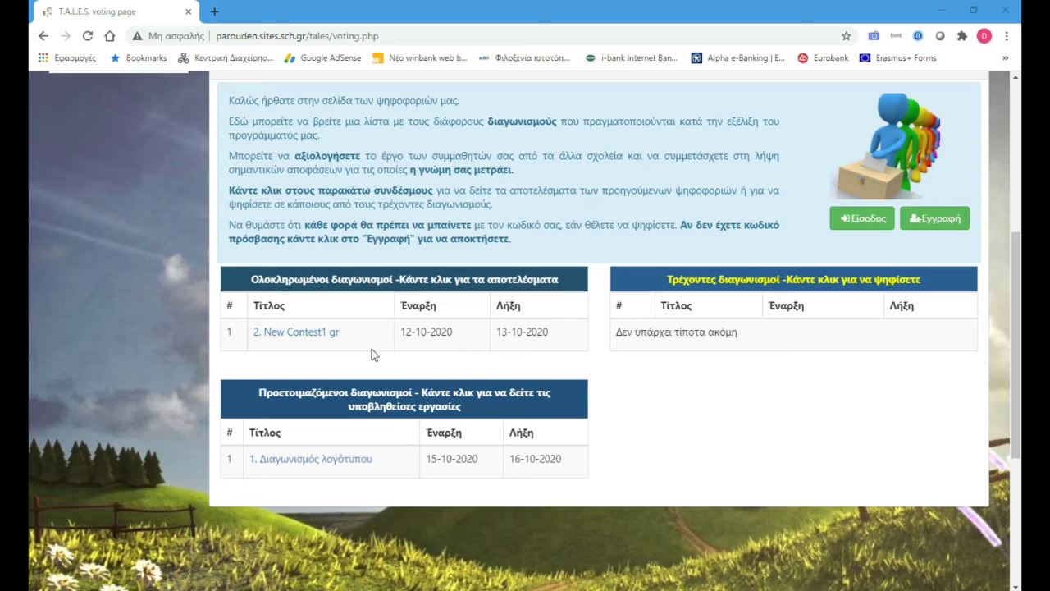
{"action": "scroll", "coordinate": [724, 364], "scroll_direction": "up", "scroll_amount": 5}
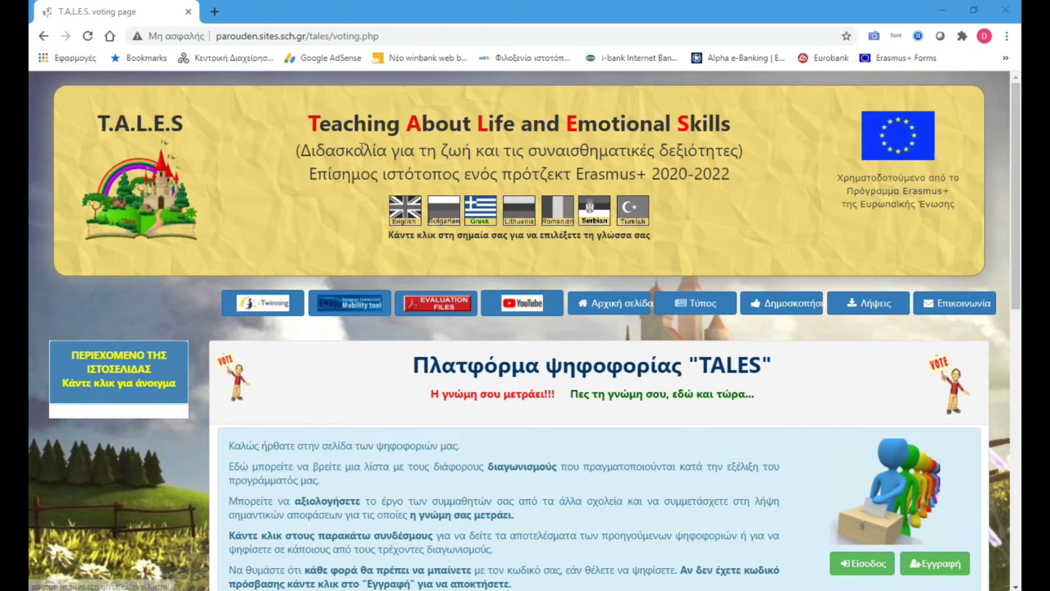
{"action": "left_click_drag", "start_coordinate": [379, 36], "coordinate": [258, 39]}
{"action": "left_click", "coordinate": [709, 246]}
{"action": "scroll", "coordinate": [709, 245], "scroll_direction": "down", "scroll_amount": 3}
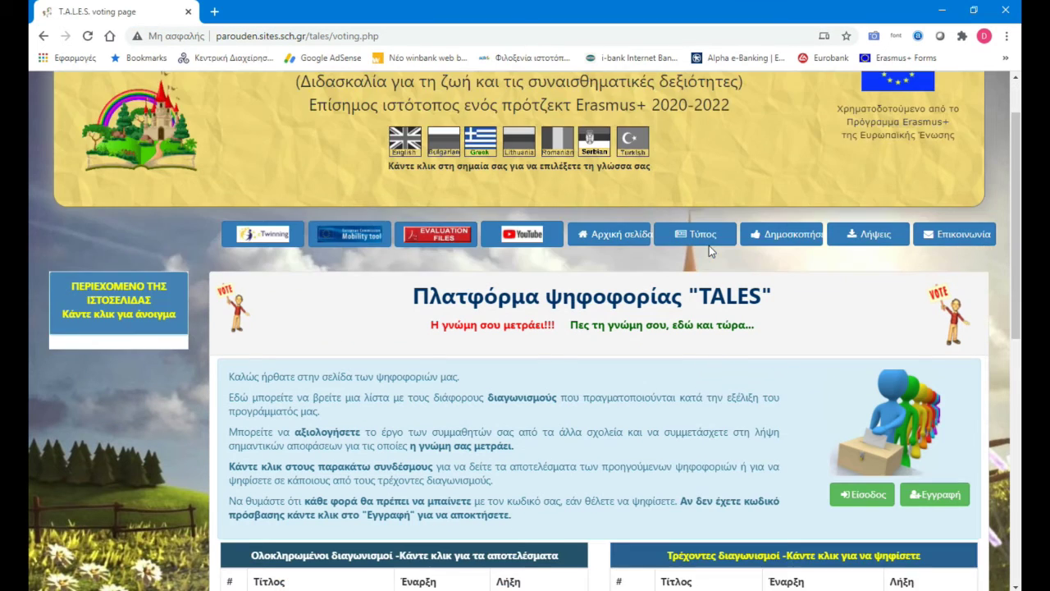
{"action": "scroll", "coordinate": [708, 245], "scroll_direction": "down", "scroll_amount": 2}
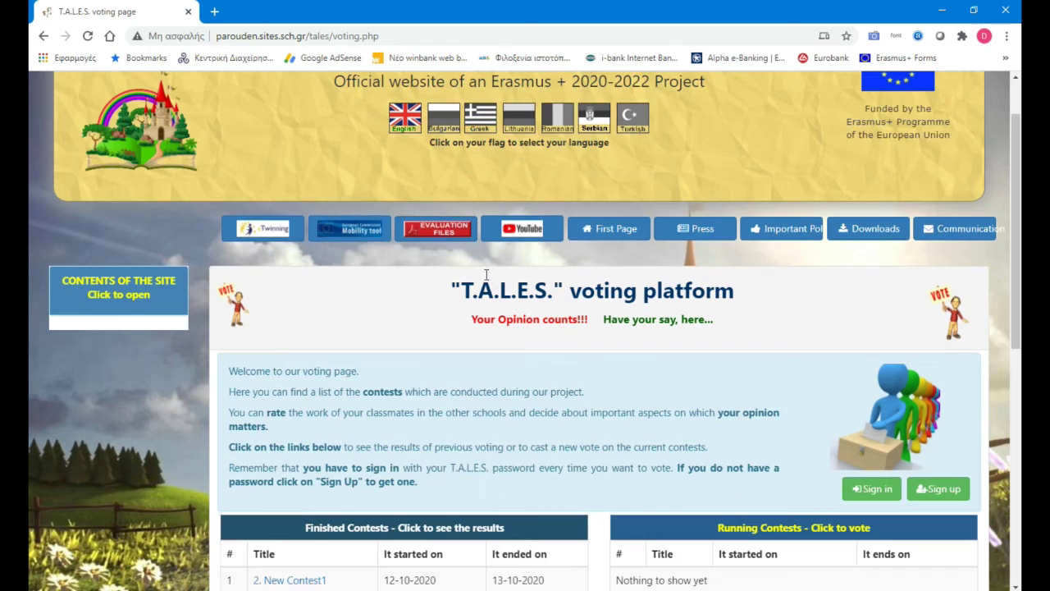
{"action": "scroll", "coordinate": [564, 376], "scroll_direction": "down", "scroll_amount": 1}
{"action": "scroll", "coordinate": [564, 376], "scroll_direction": "down", "scroll_amount": 1}
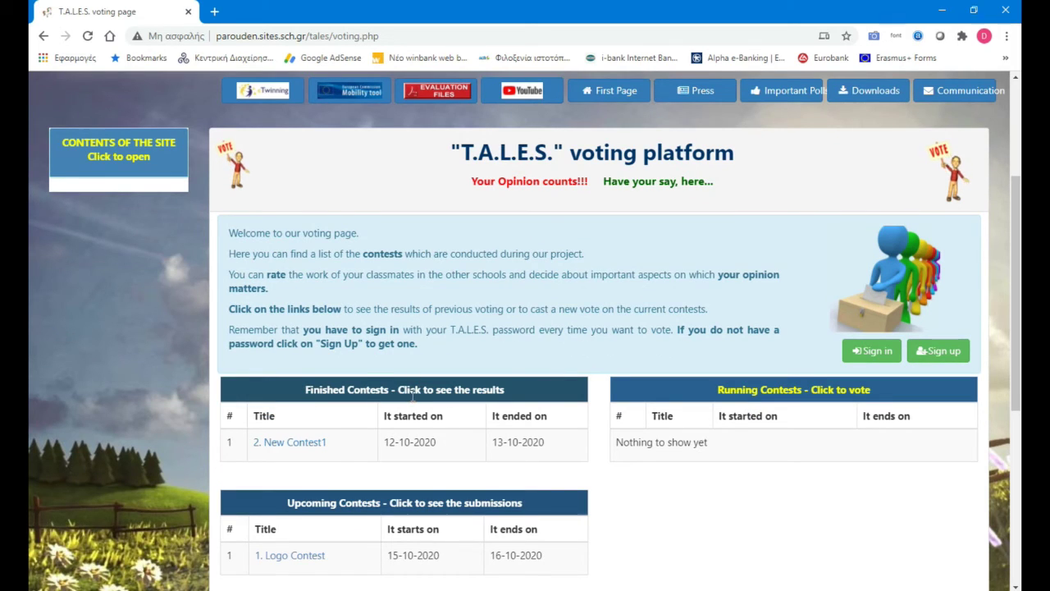
{"action": "left_click", "coordinate": [303, 444]}
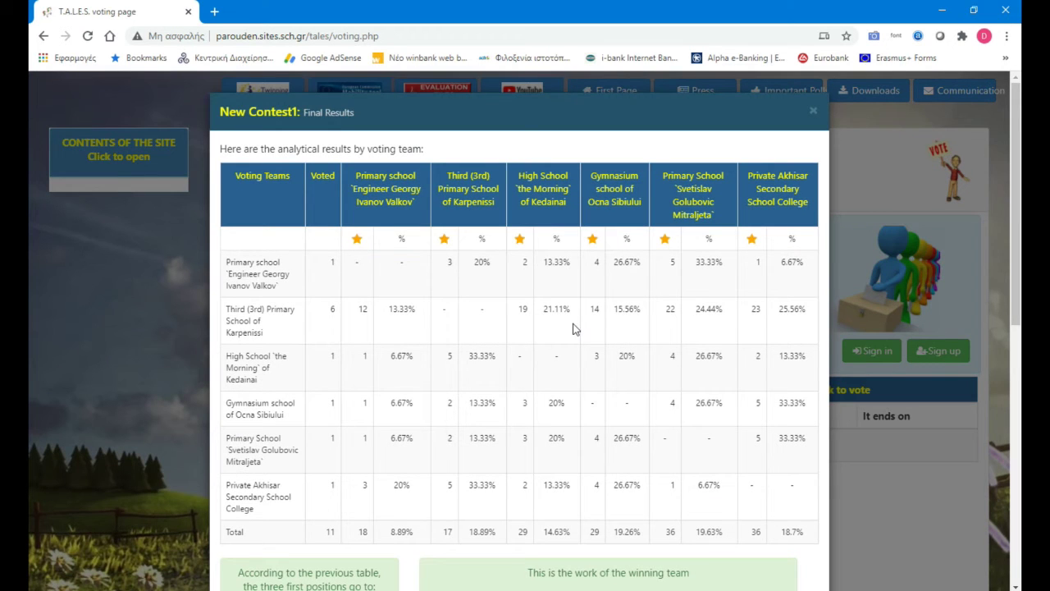
{"action": "scroll", "coordinate": [421, 305], "scroll_direction": "down", "scroll_amount": 1}
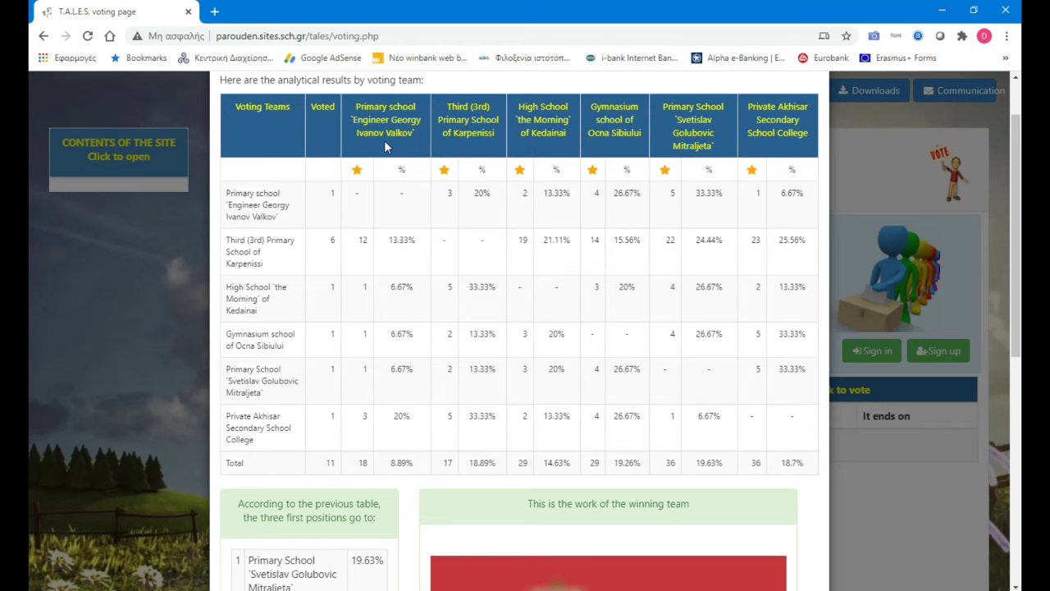
{"action": "double_click", "coordinate": [257, 252]}
{"action": "left_click", "coordinate": [411, 240]}
{"action": "left_click_drag", "start_coordinate": [411, 240], "coordinate": [393, 241]}
{"action": "left_click", "coordinate": [325, 249]}
{"action": "left_click_drag", "start_coordinate": [534, 120], "coordinate": [548, 134]}
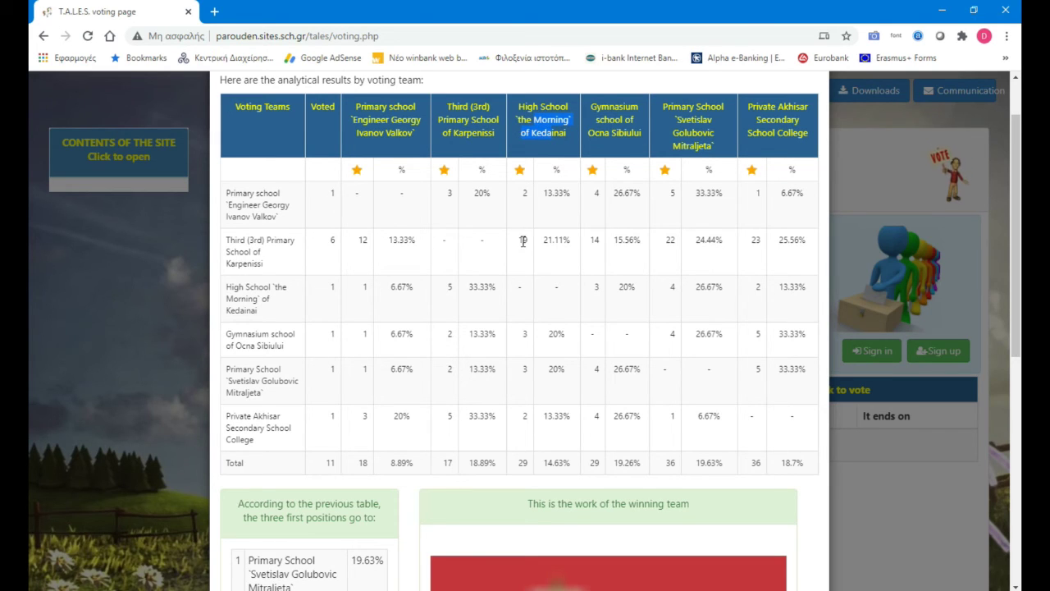
{"action": "left_click_drag", "start_coordinate": [548, 246], "coordinate": [562, 250]}
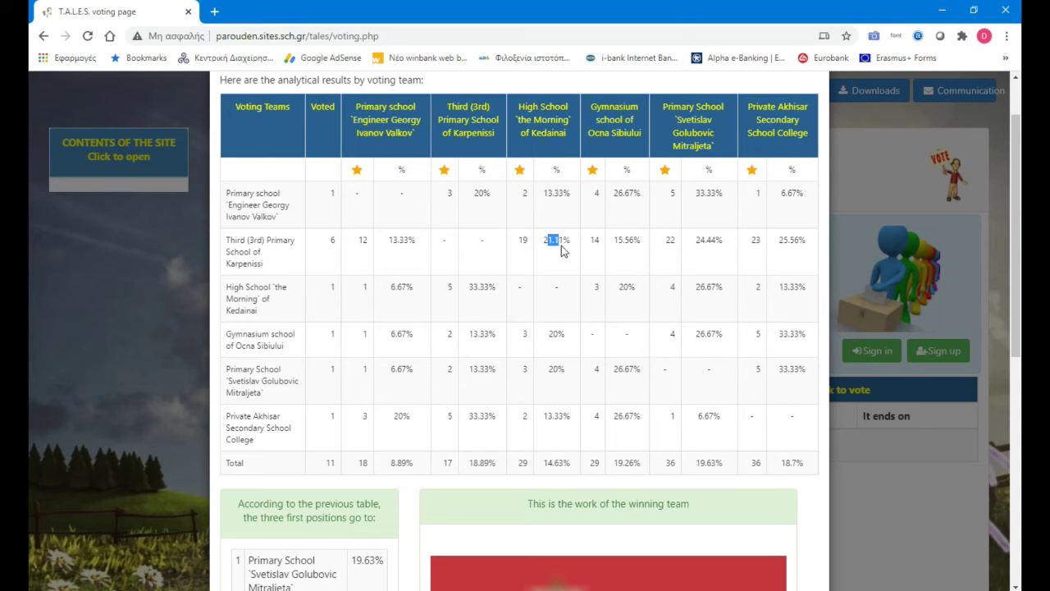
{"action": "scroll", "coordinate": [562, 250], "scroll_direction": "down", "scroll_amount": 1}
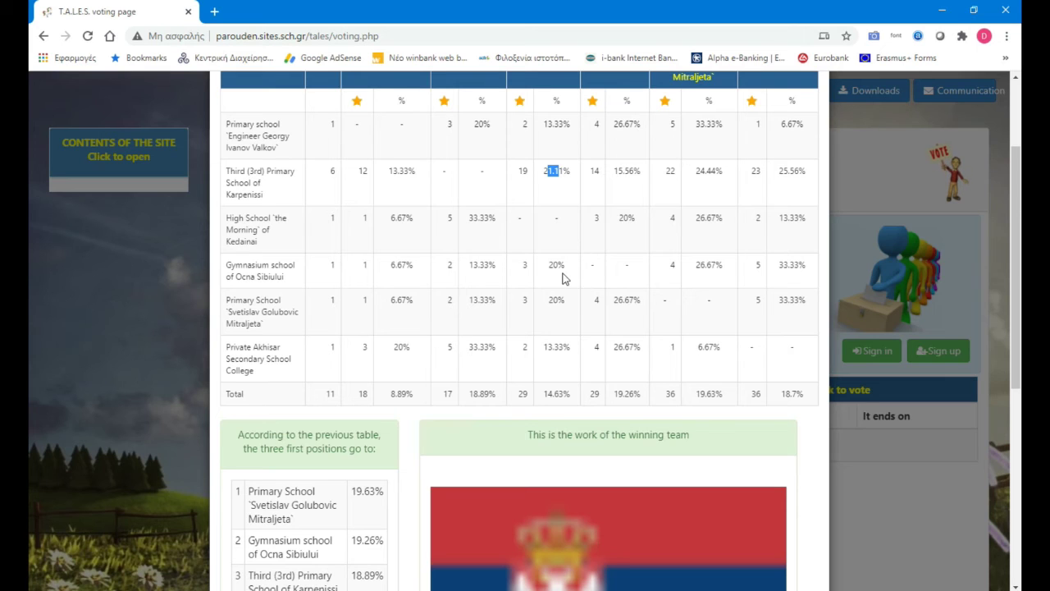
{"action": "scroll", "coordinate": [508, 241], "scroll_direction": "down", "scroll_amount": 2}
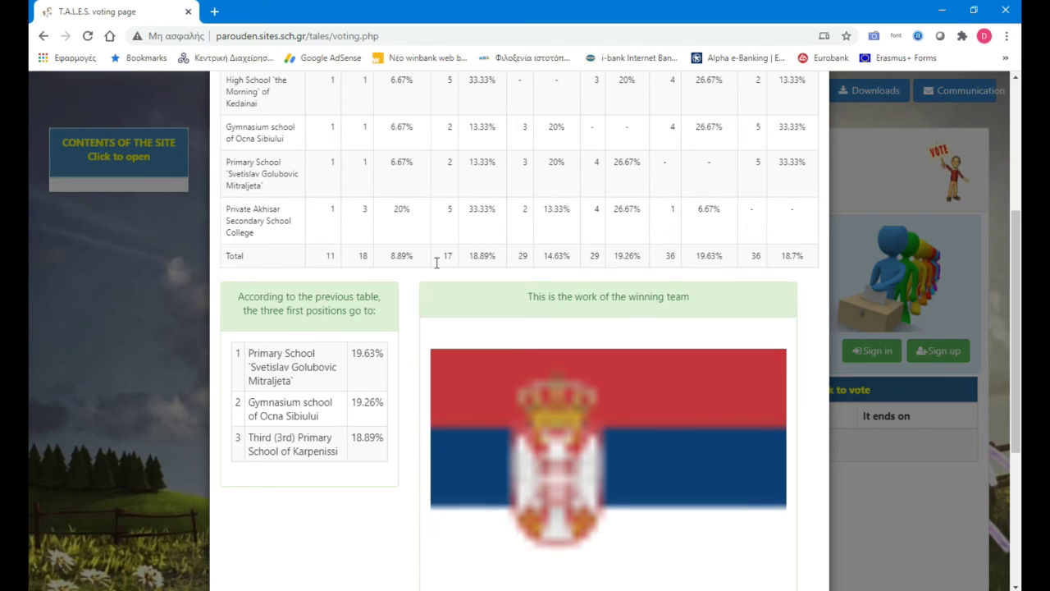
{"action": "left_click_drag", "start_coordinate": [279, 349], "coordinate": [287, 444]}
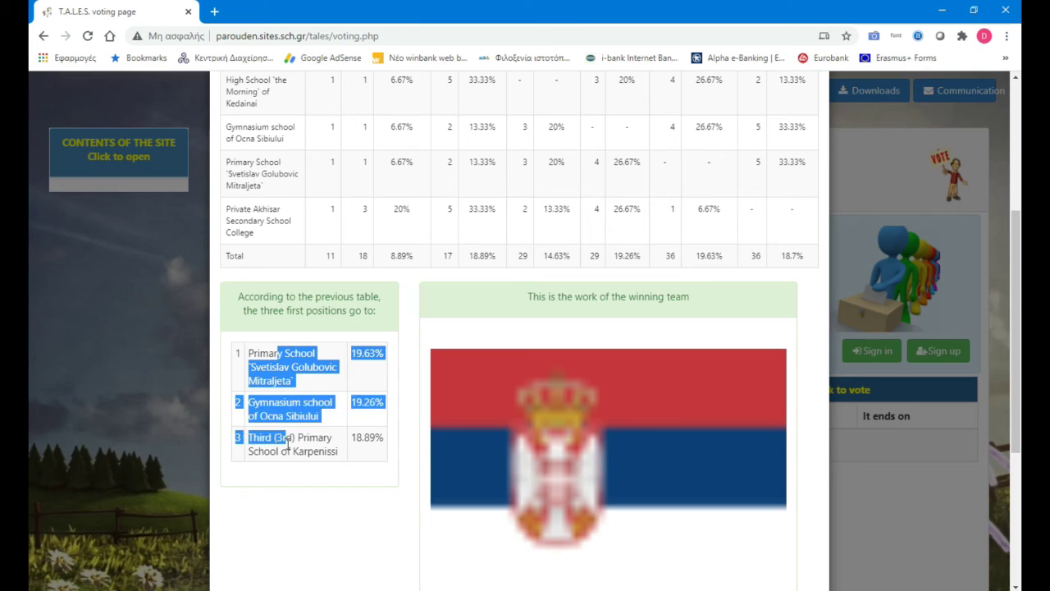
{"action": "left_click", "coordinate": [304, 397]}
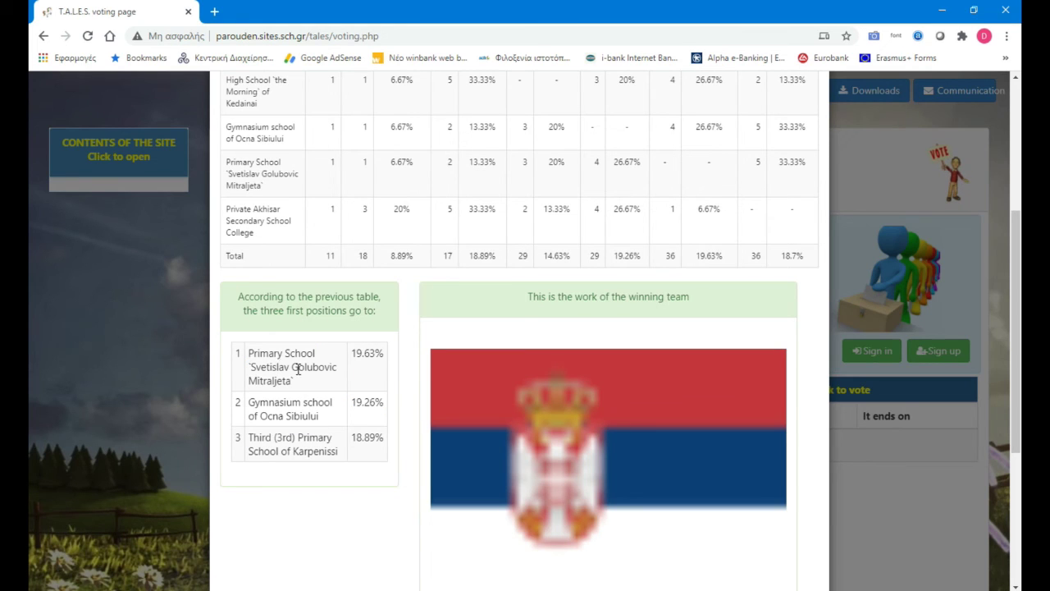
{"action": "scroll", "coordinate": [885, 397], "scroll_direction": "down", "scroll_amount": 1}
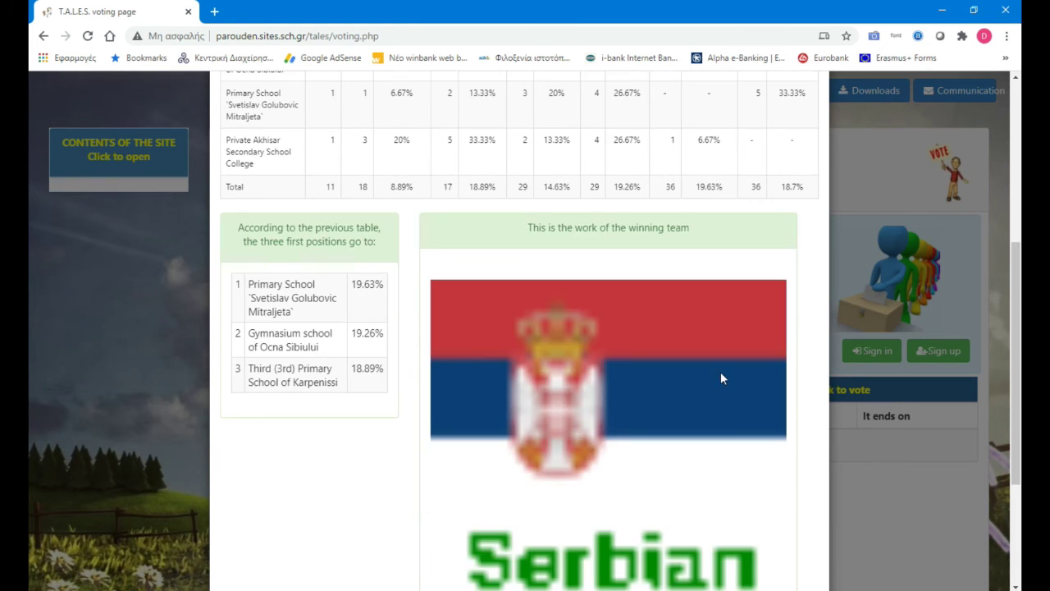
{"action": "scroll", "coordinate": [632, 503], "scroll_direction": "down", "scroll_amount": 1}
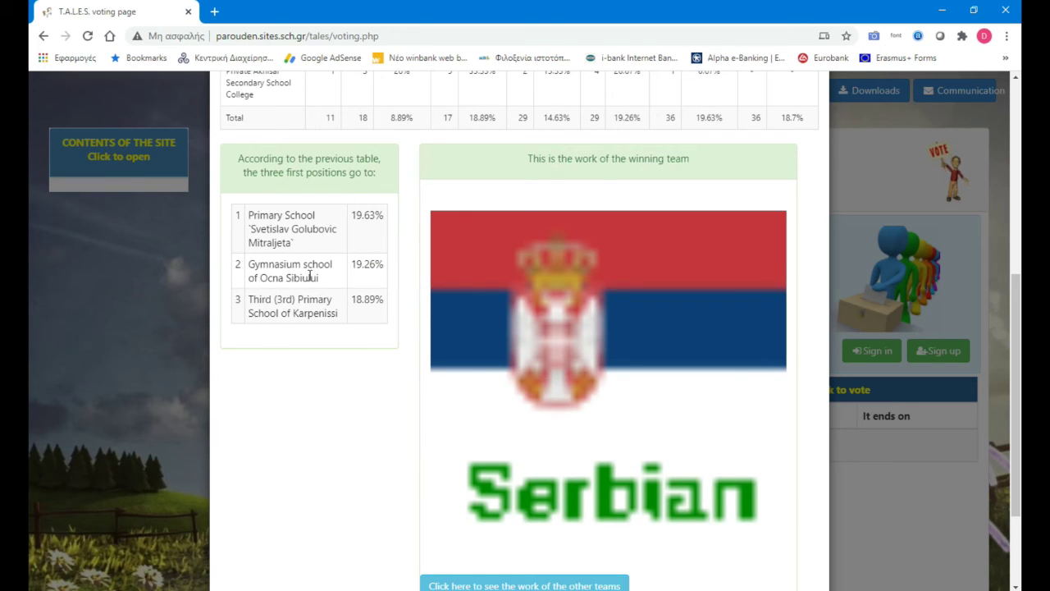
{"action": "scroll", "coordinate": [800, 334], "scroll_direction": "up", "scroll_amount": 5}
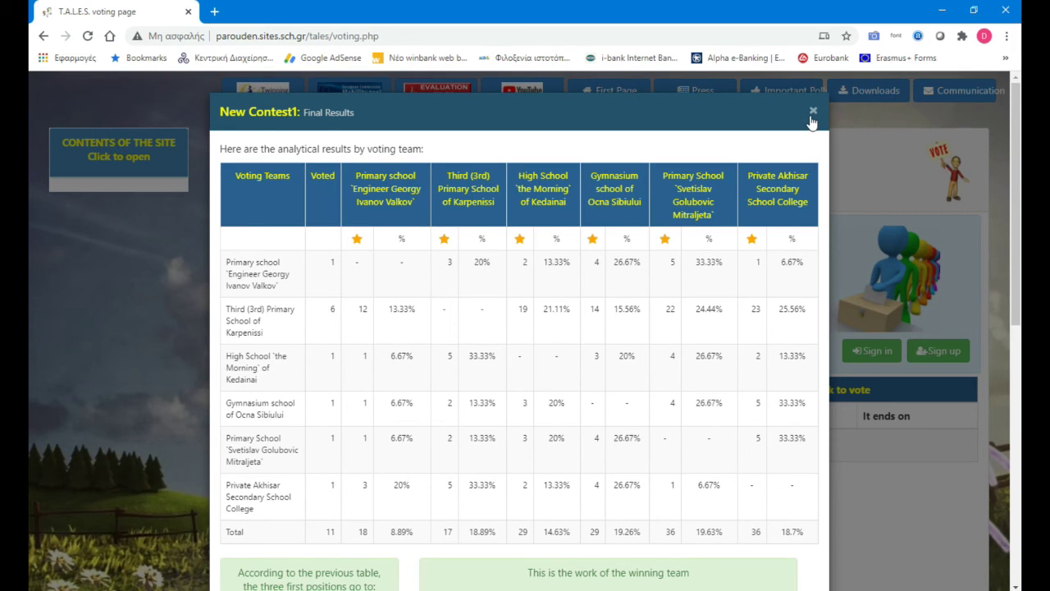
Step: Close the final results, sign in with the teacher's username and password, and dismiss the Important Note
{"action": "left_click", "coordinate": [812, 112]}
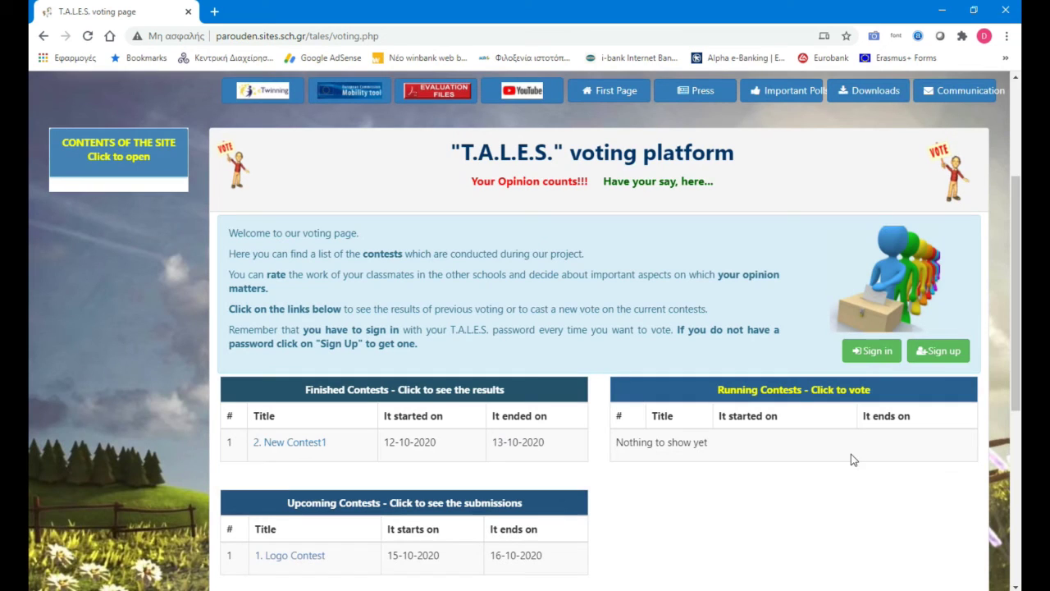
{"action": "left_click", "coordinate": [873, 351]}
{"action": "left_click", "coordinate": [443, 171]}
{"action": "type", "text": "pa"}
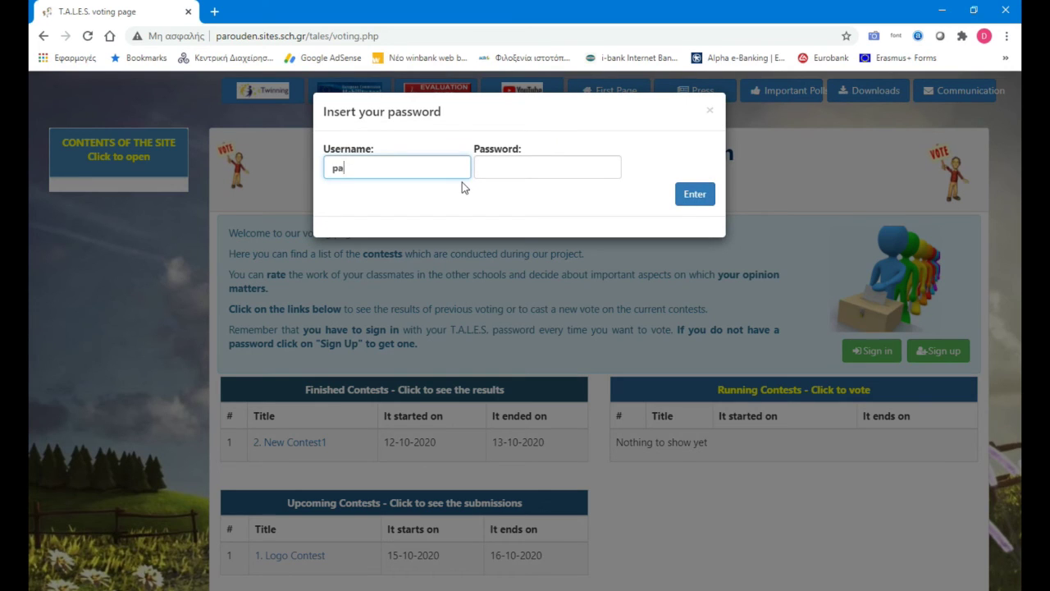
{"action": "type", "text": "rouden"}
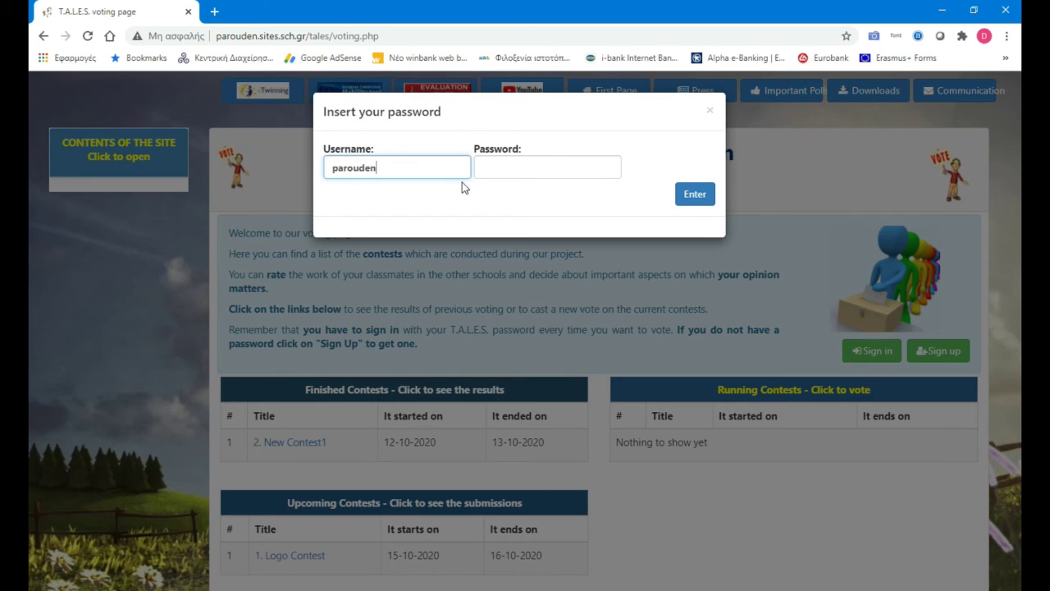
{"action": "key", "text": "Tab"}
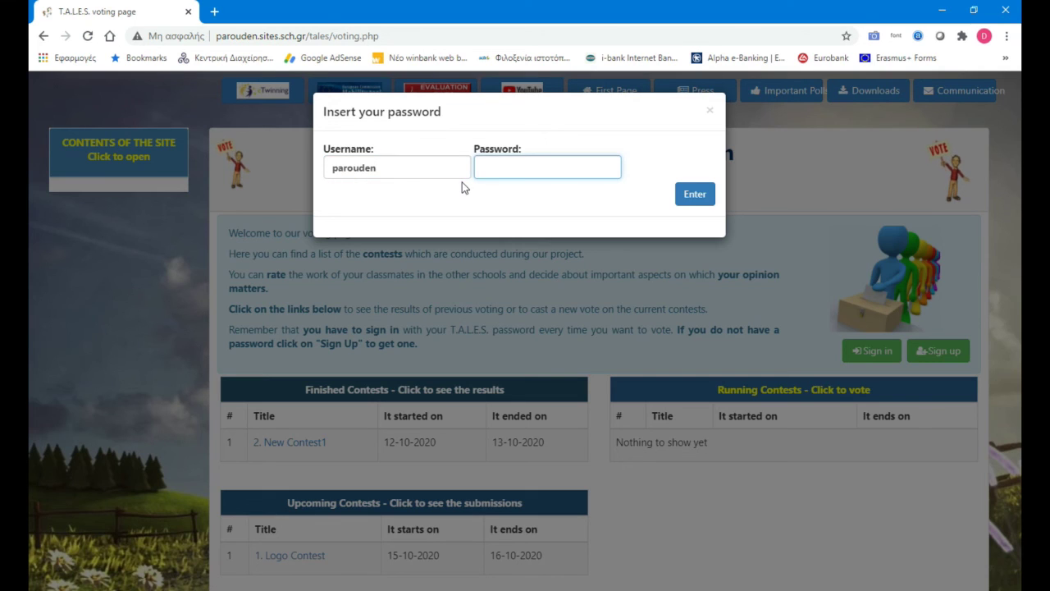
{"action": "left_click", "coordinate": [703, 195]}
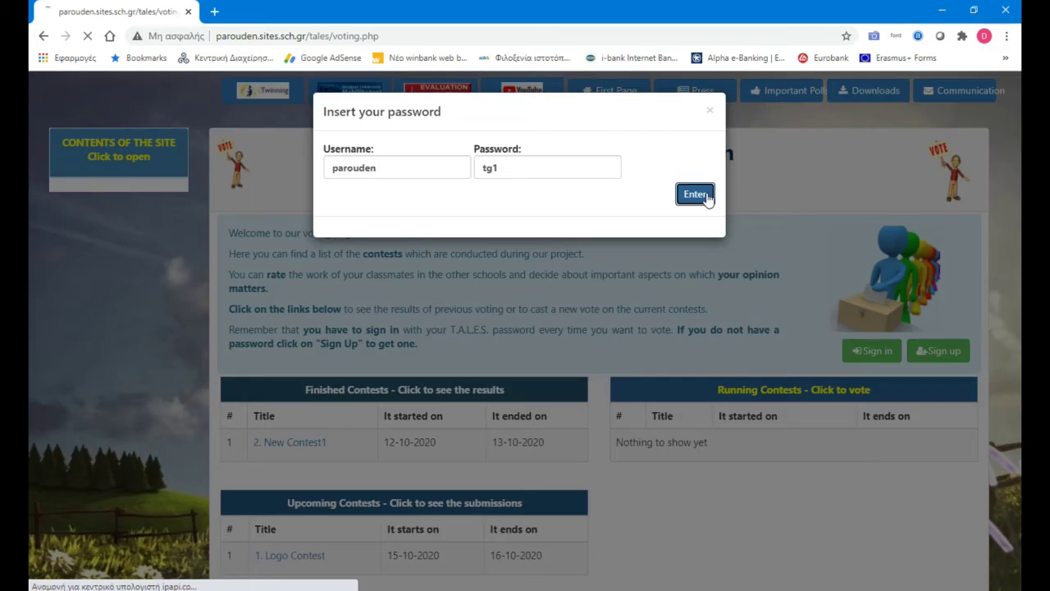
{"action": "left_click", "coordinate": [682, 263]}
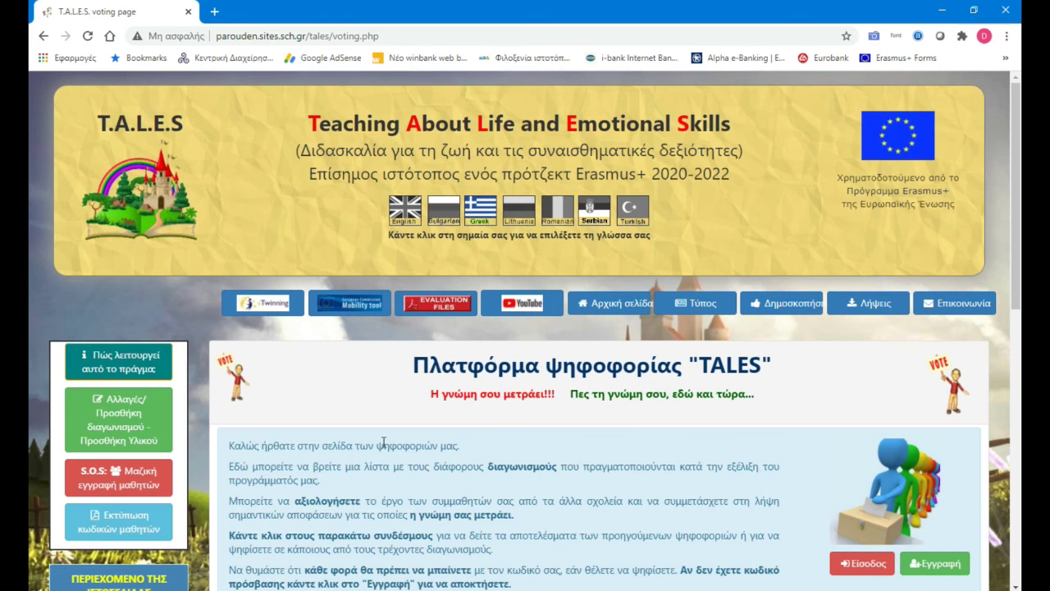
Step: Switch the site to English and expand '2. The Full Manual' in the voting system user's manual
{"action": "left_click", "coordinate": [405, 211]}
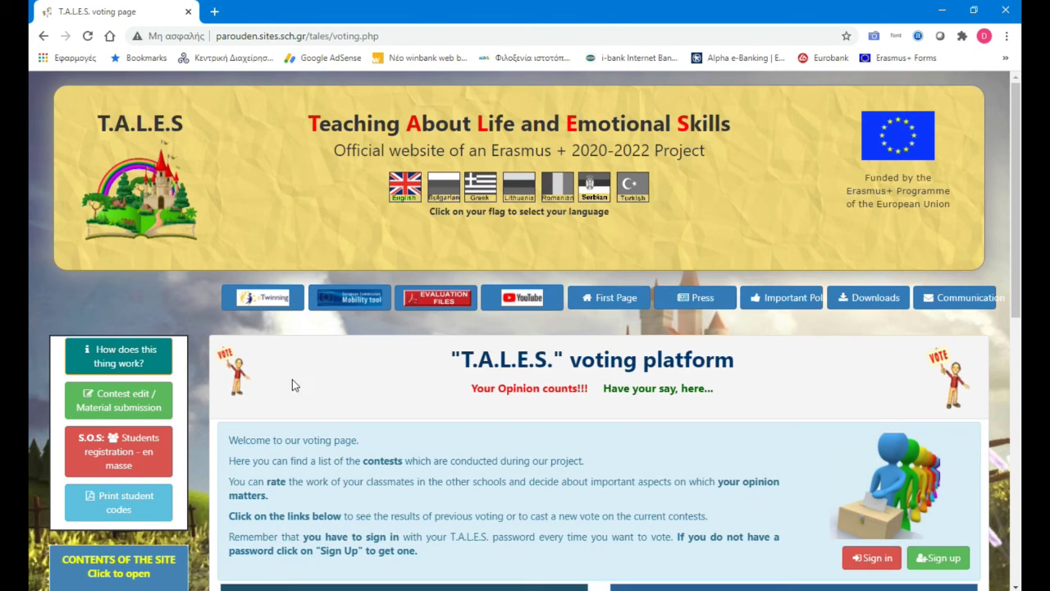
{"action": "left_click", "coordinate": [119, 362]}
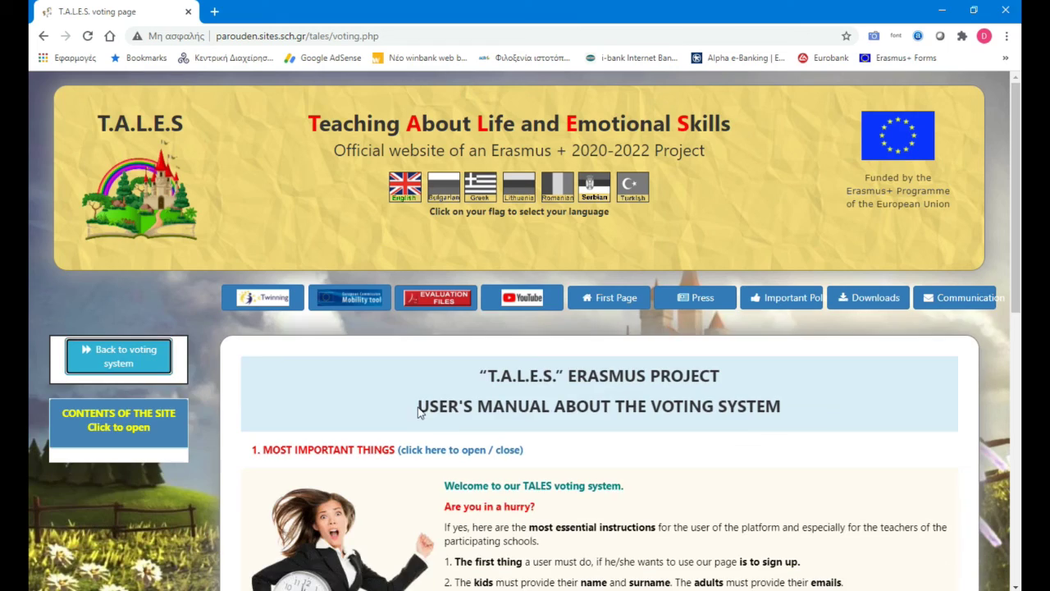
{"action": "scroll", "coordinate": [816, 425], "scroll_direction": "down", "scroll_amount": 4}
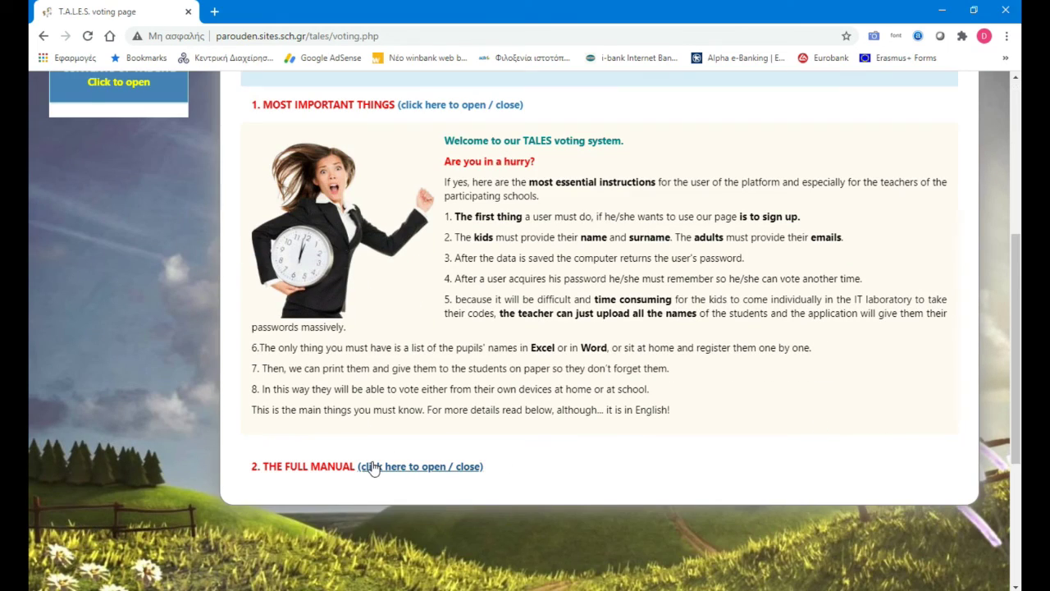
{"action": "left_click", "coordinate": [371, 467]}
Step: Read through the full manual, starting with its introduction to the main program
{"action": "scroll", "coordinate": [703, 424], "scroll_direction": "down", "scroll_amount": 8}
{"action": "scroll", "coordinate": [723, 414], "scroll_direction": "down", "scroll_amount": 8}
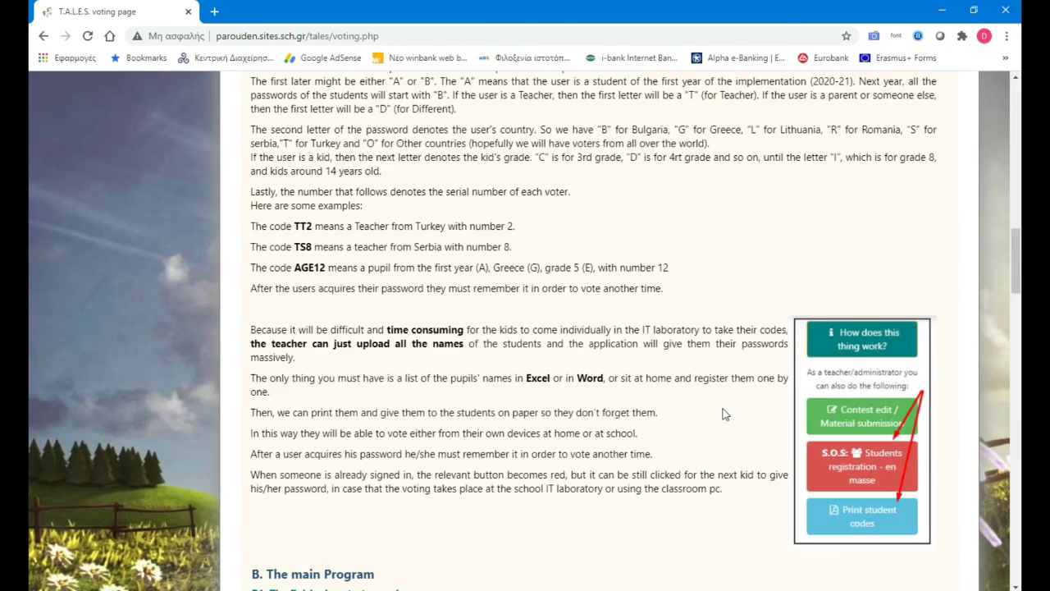
{"action": "left_click_drag", "start_coordinate": [251, 161], "coordinate": [647, 397]}
{"action": "left_click", "coordinate": [675, 399]}
{"action": "scroll", "coordinate": [675, 400], "scroll_direction": "down", "scroll_amount": 5}
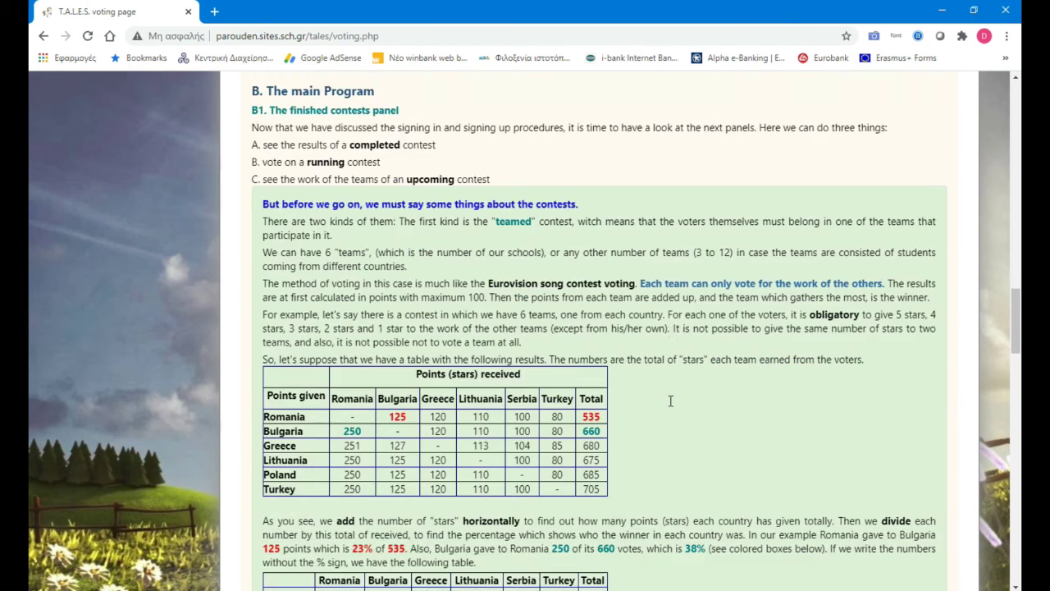
{"action": "scroll", "coordinate": [669, 400], "scroll_direction": "down", "scroll_amount": 5}
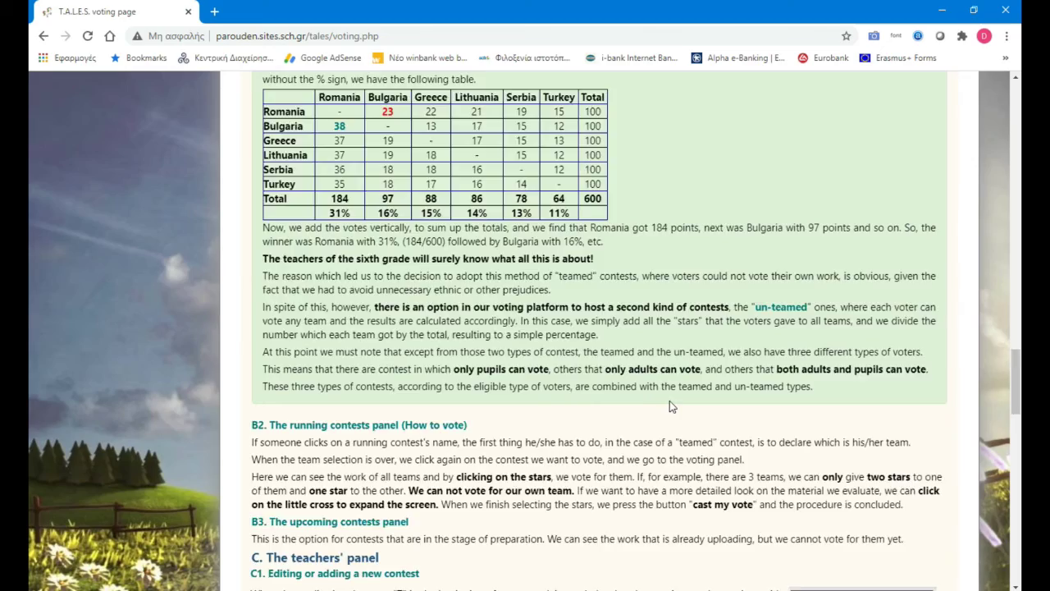
{"action": "scroll", "coordinate": [674, 405], "scroll_direction": "up", "scroll_amount": 10}
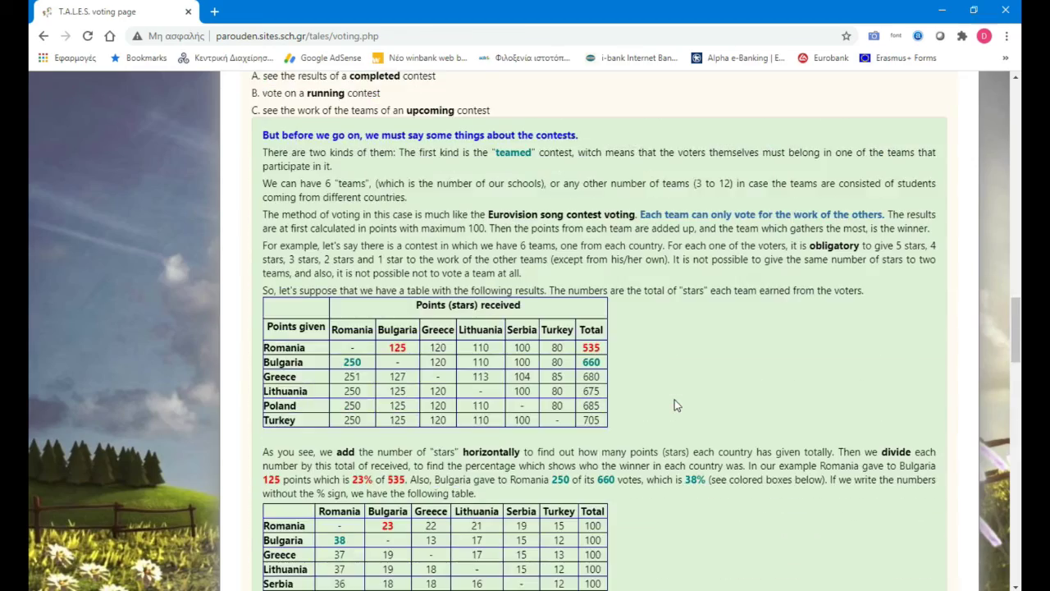
{"action": "scroll", "coordinate": [675, 405], "scroll_direction": "up", "scroll_amount": 8}
{"action": "scroll", "coordinate": [674, 404], "scroll_direction": "up", "scroll_amount": 15}
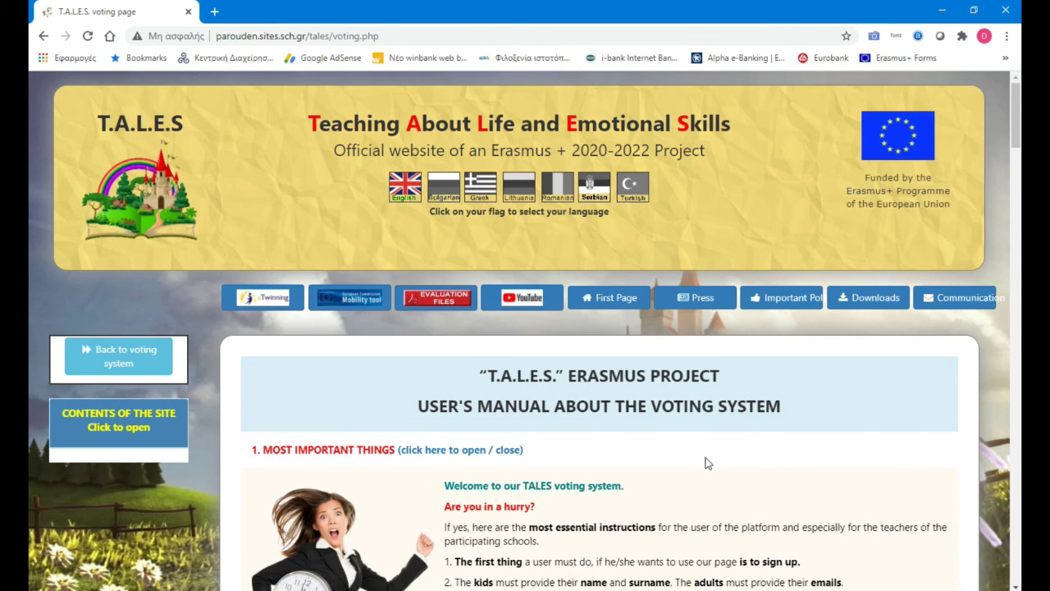
{"action": "scroll", "coordinate": [662, 408], "scroll_direction": "down", "scroll_amount": 2}
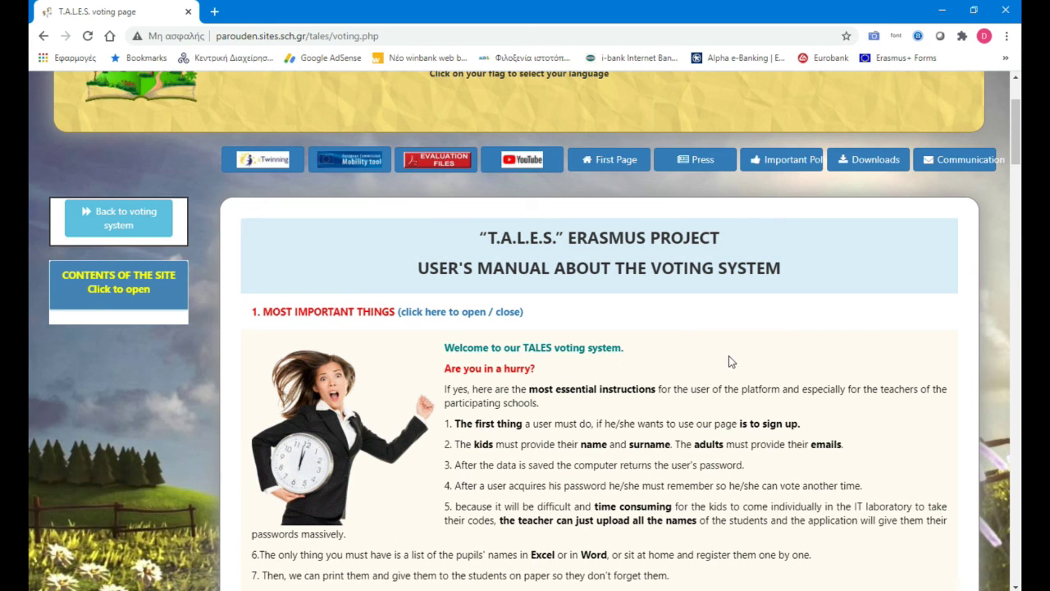